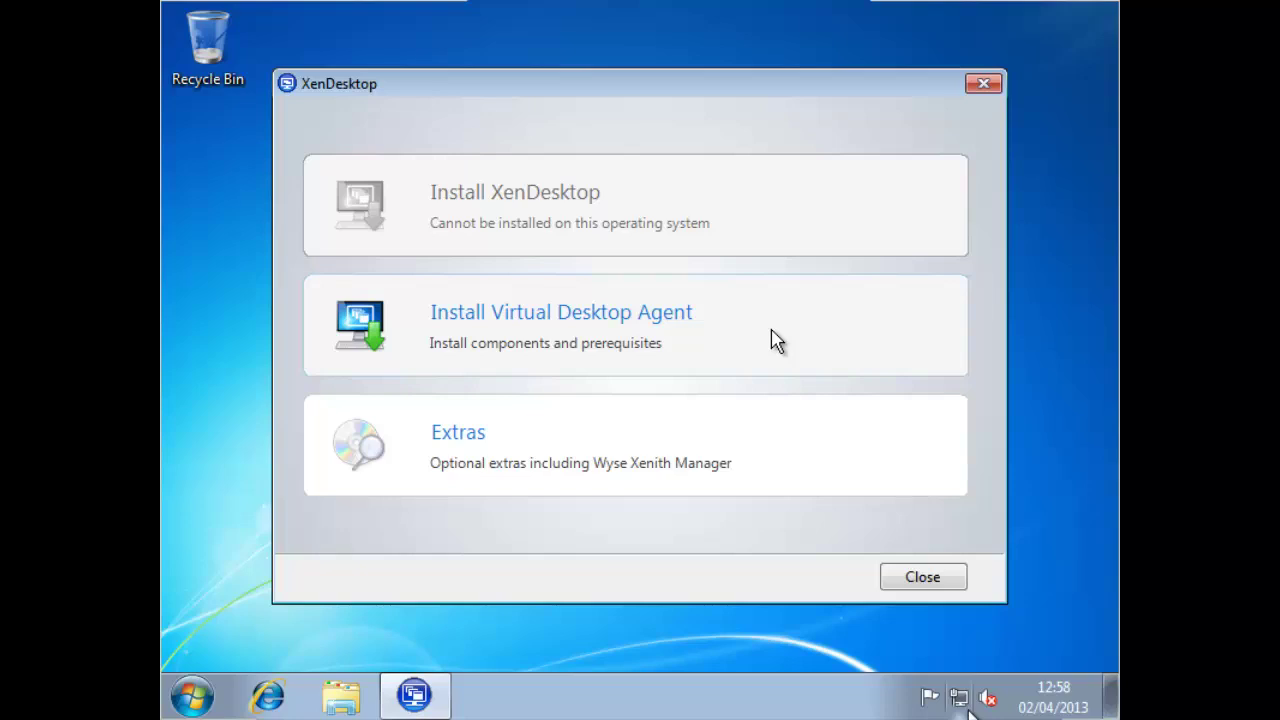
Choose the Virtual Desktop Agent with the custom Advanced Install option.
{"action": "left_click", "coordinate": [600, 320]}
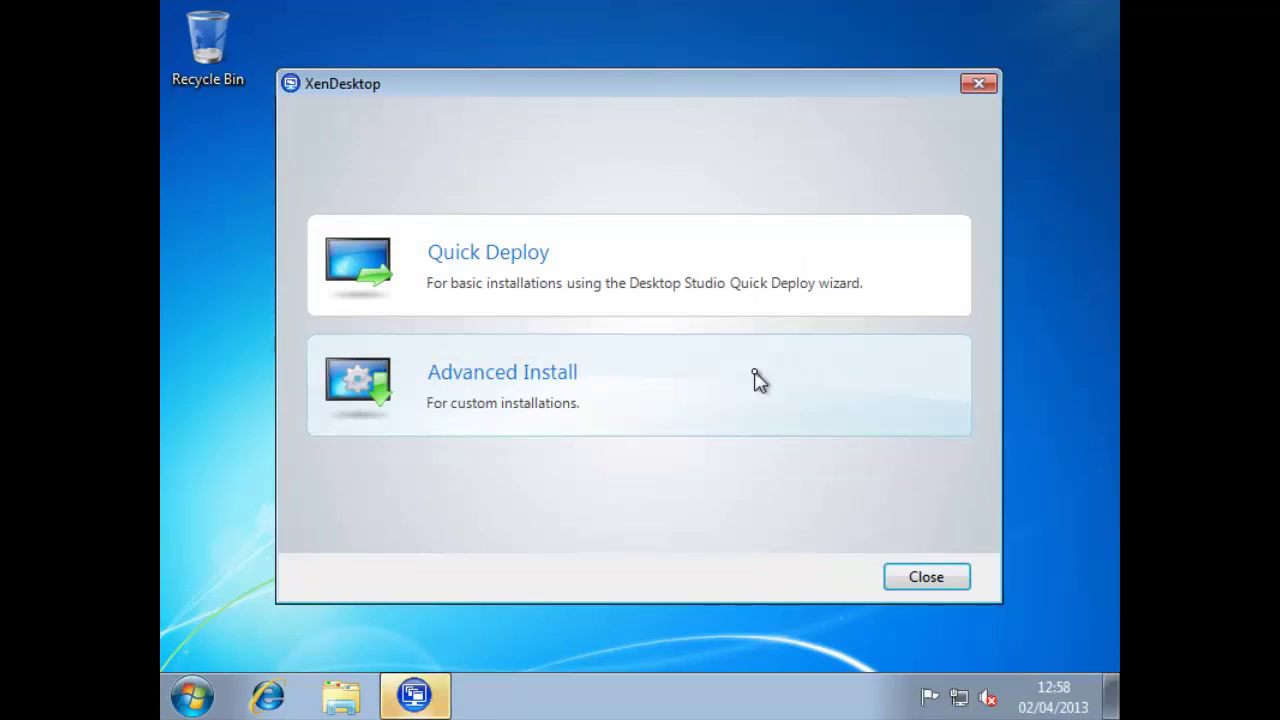
{"action": "left_click", "coordinate": [757, 379]}
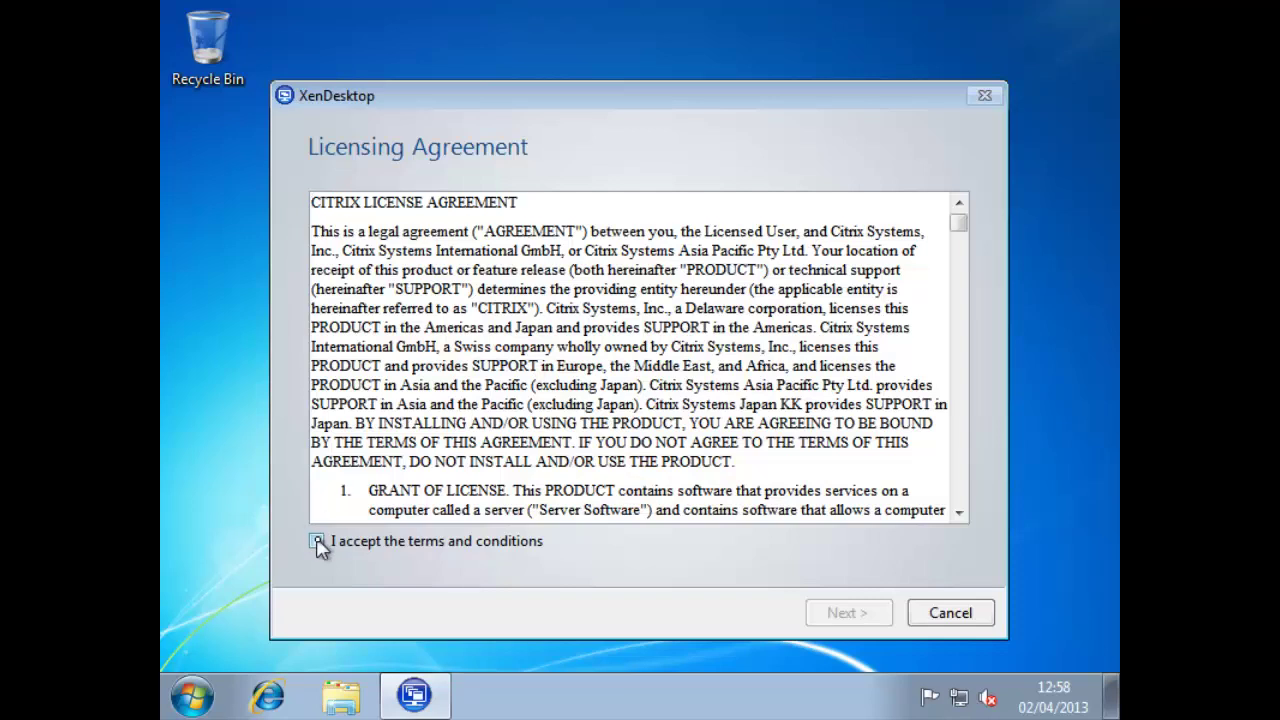
Accept the licence terms and keep the standard Virtual Desktop Agent selected.
{"action": "left_click", "coordinate": [318, 545]}
{"action": "left_click", "coordinate": [838, 611]}
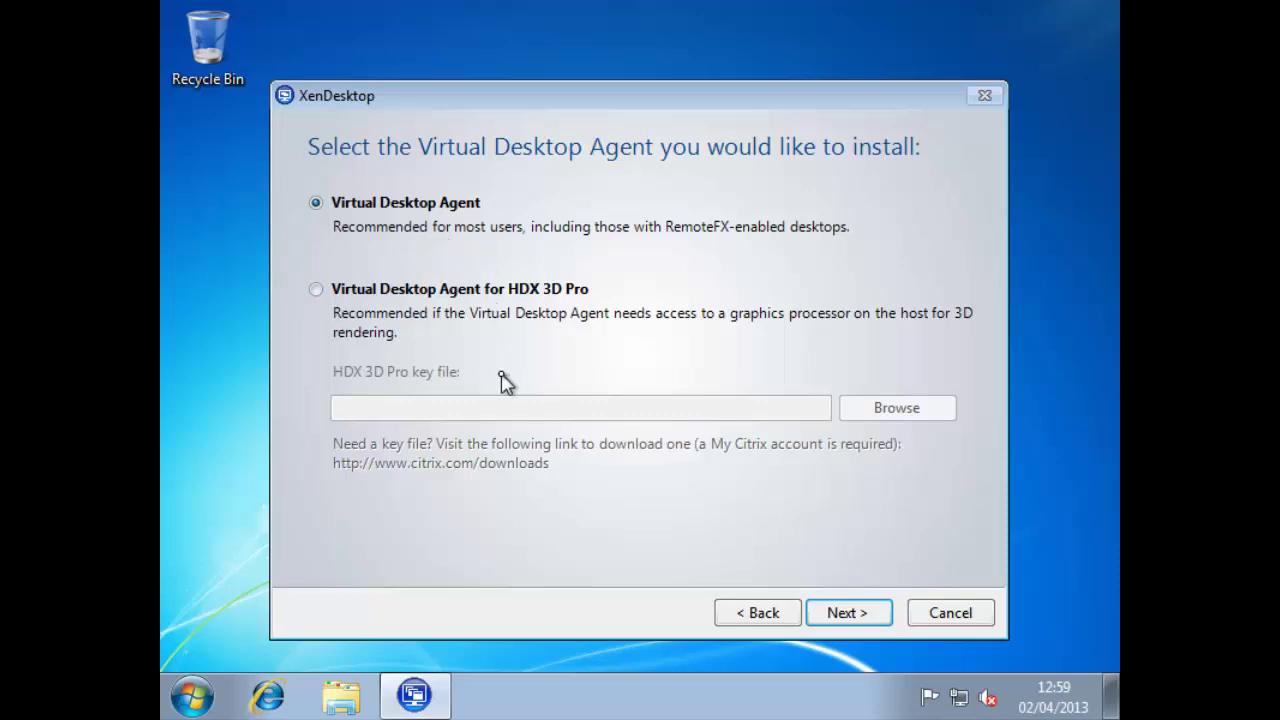
{"action": "left_click", "coordinate": [867, 613]}
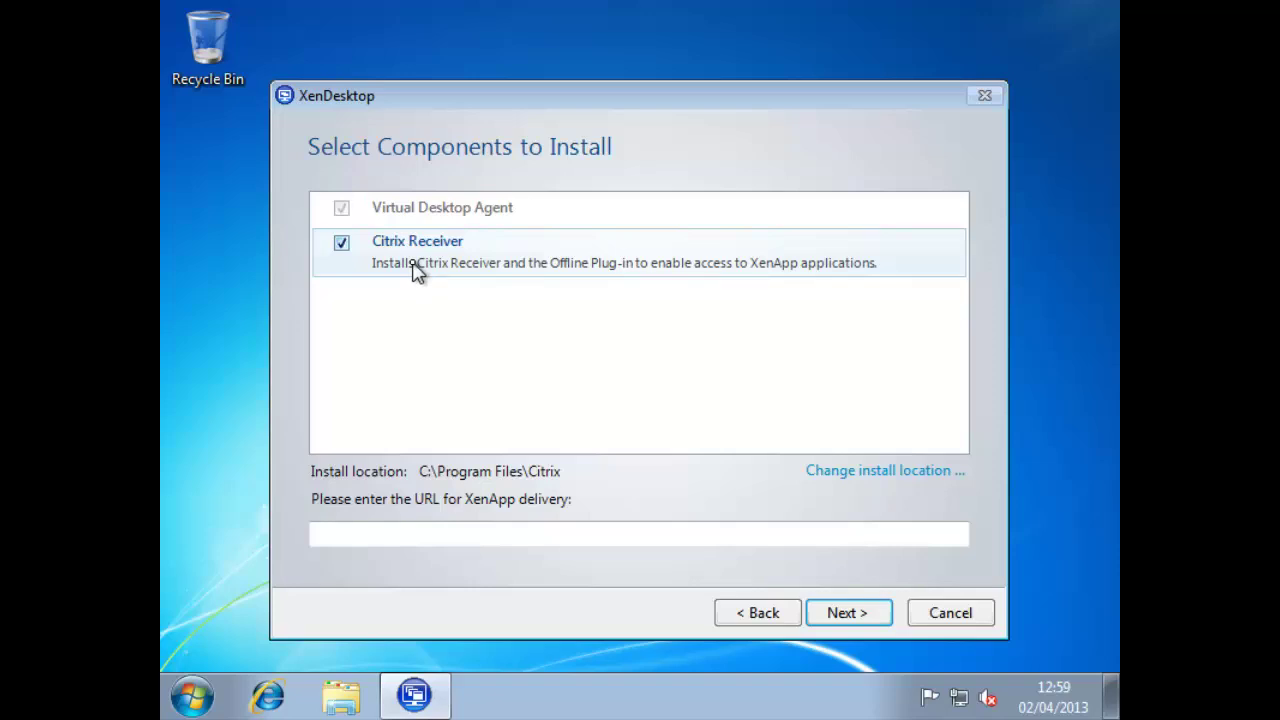
Exclude Citrix Receiver from the install and leave personal vDisk disabled.
{"action": "left_click", "coordinate": [342, 243]}
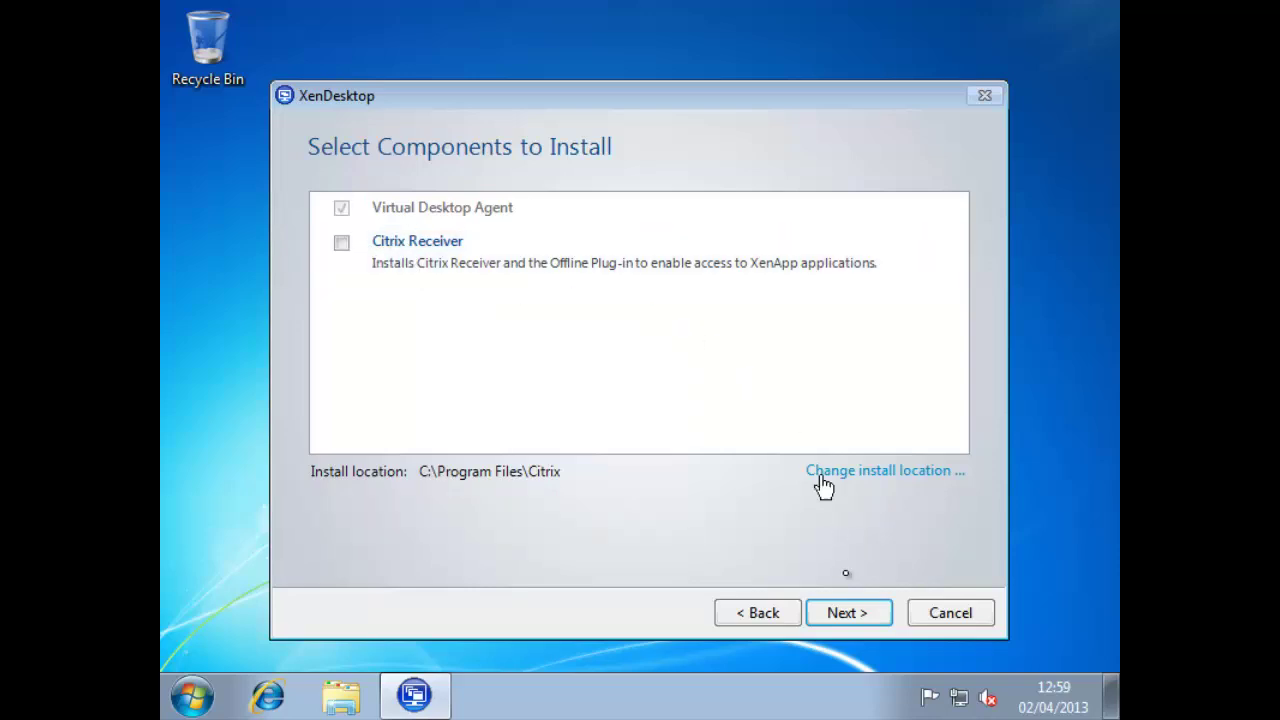
{"action": "left_click", "coordinate": [853, 620]}
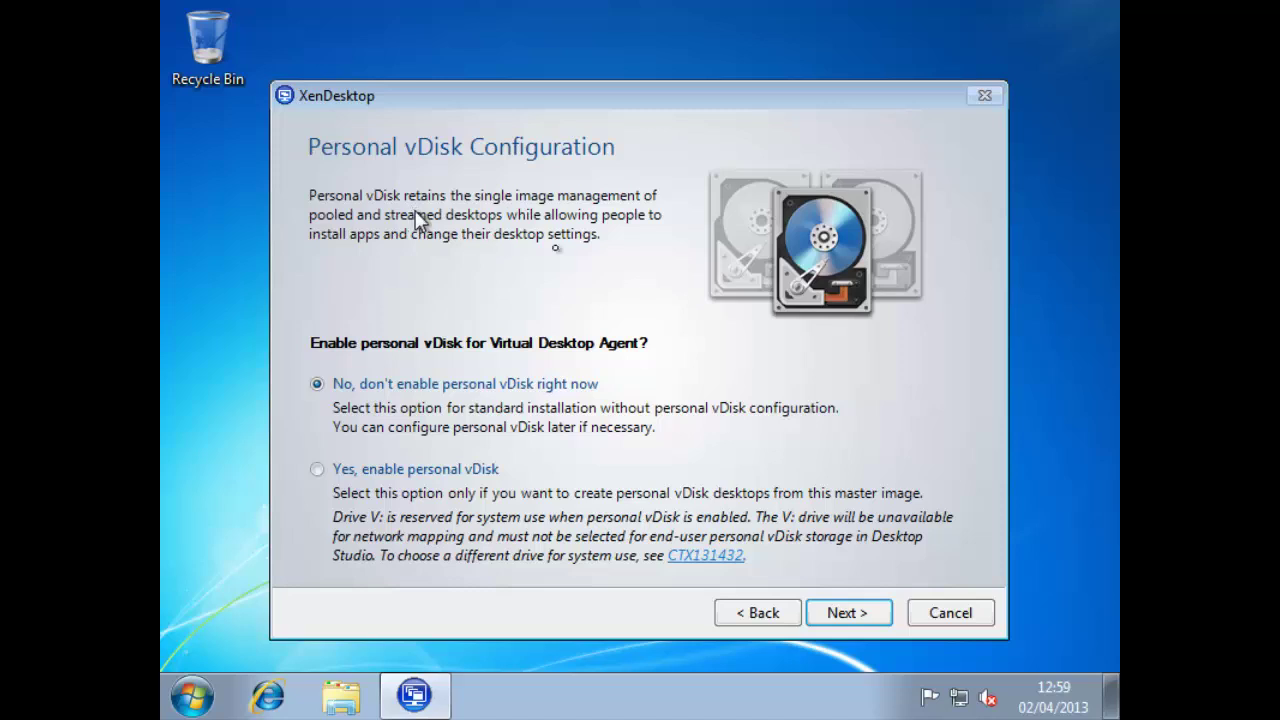
{"action": "left_click", "coordinate": [849, 613]}
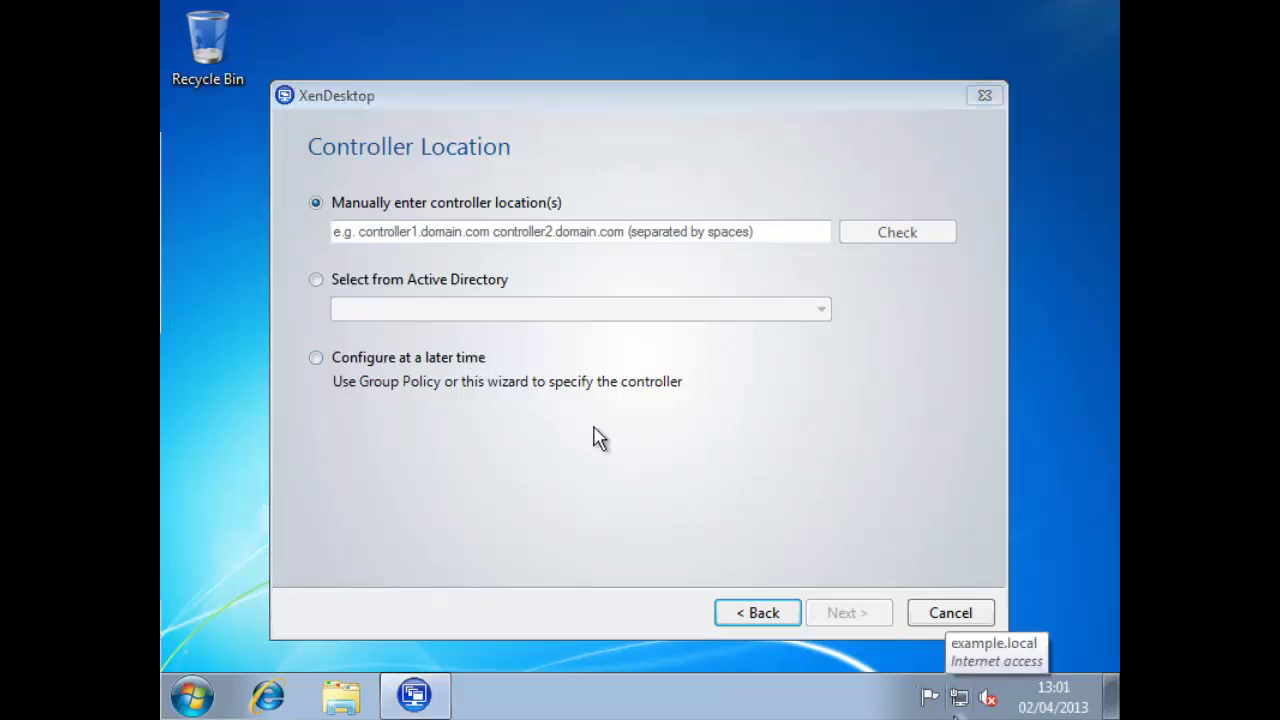
Enter controller address w7.example.local and verify that it resolves.
{"action": "left_click", "coordinate": [386, 232]}
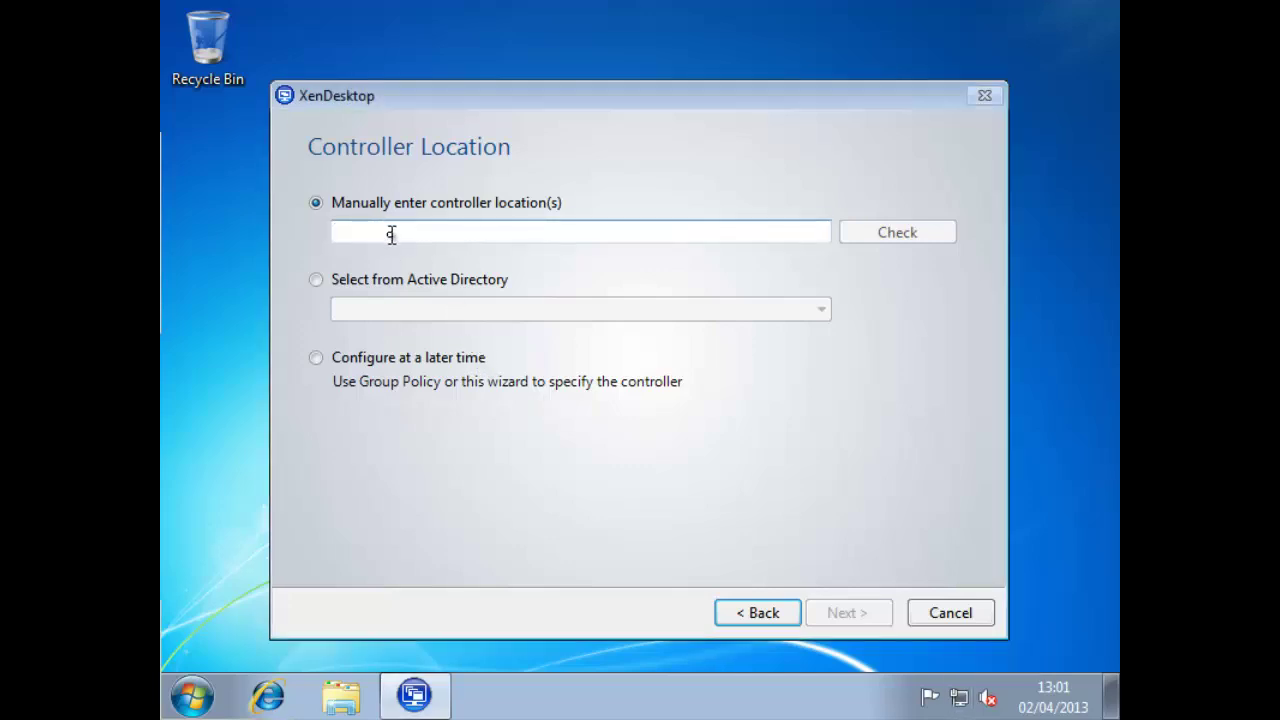
{"action": "type", "text": "w7."}
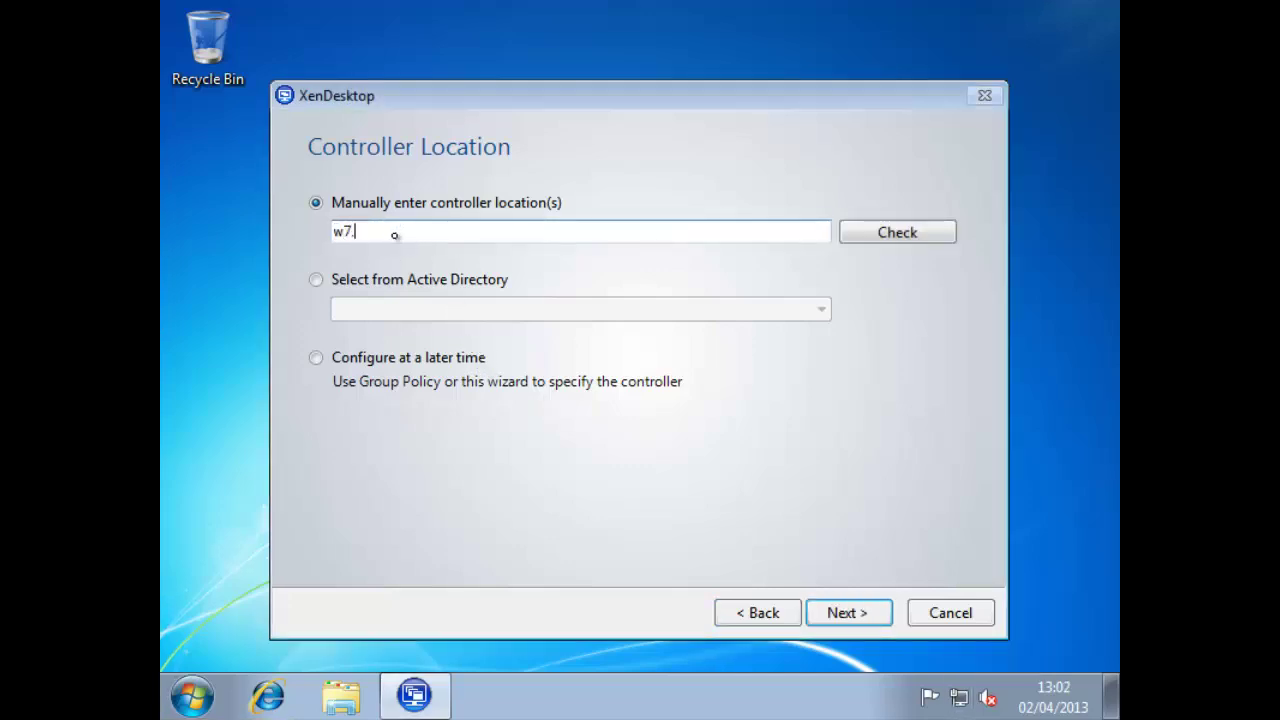
{"action": "type", "text": "example.local"}
{"action": "left_click", "coordinate": [880, 231]}
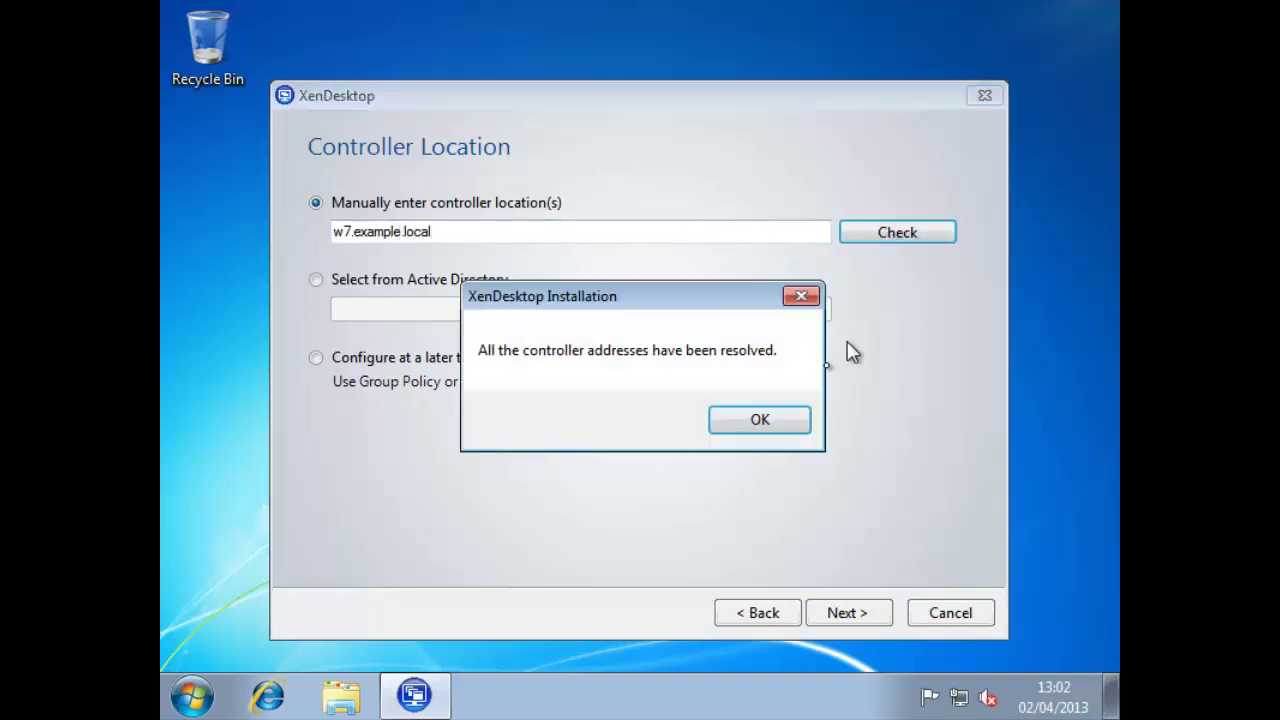
{"action": "left_click", "coordinate": [779, 422]}
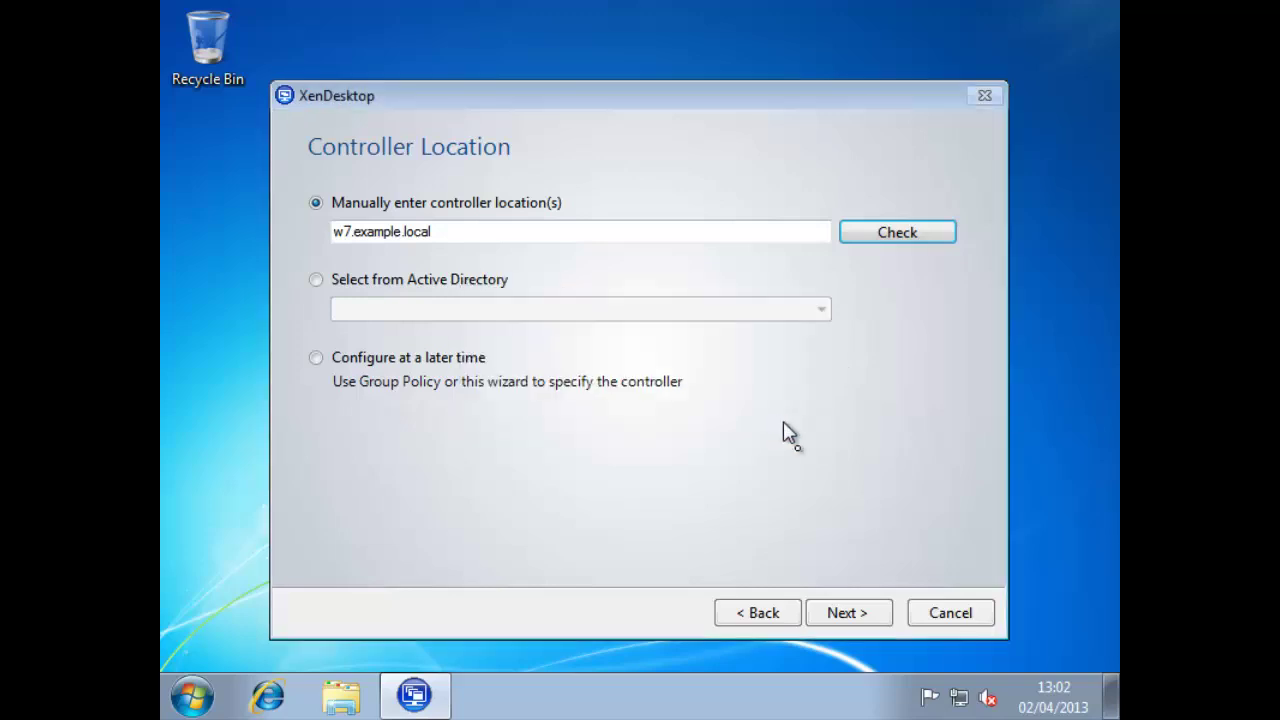
{"action": "left_click", "coordinate": [848, 610]}
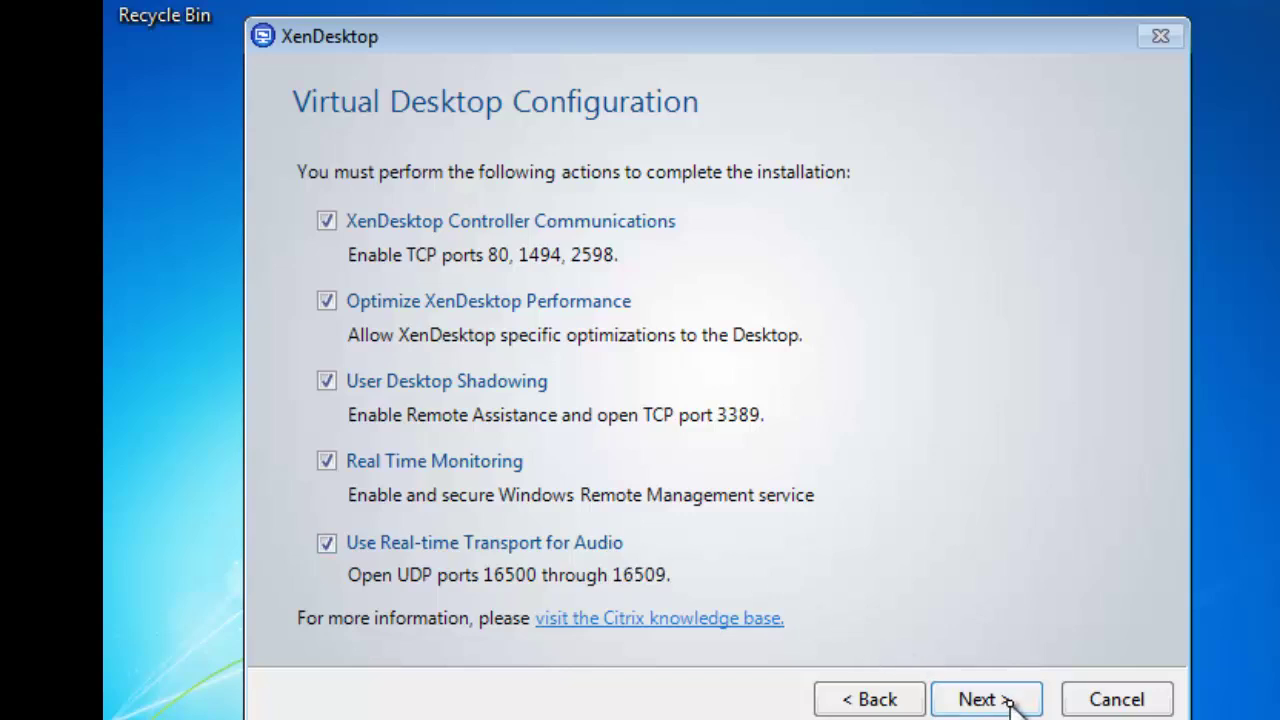
Keep all five configuration actions, including firewall ports 80, 1494 and 2598, and install the agent.
{"action": "left_click", "coordinate": [1008, 700]}
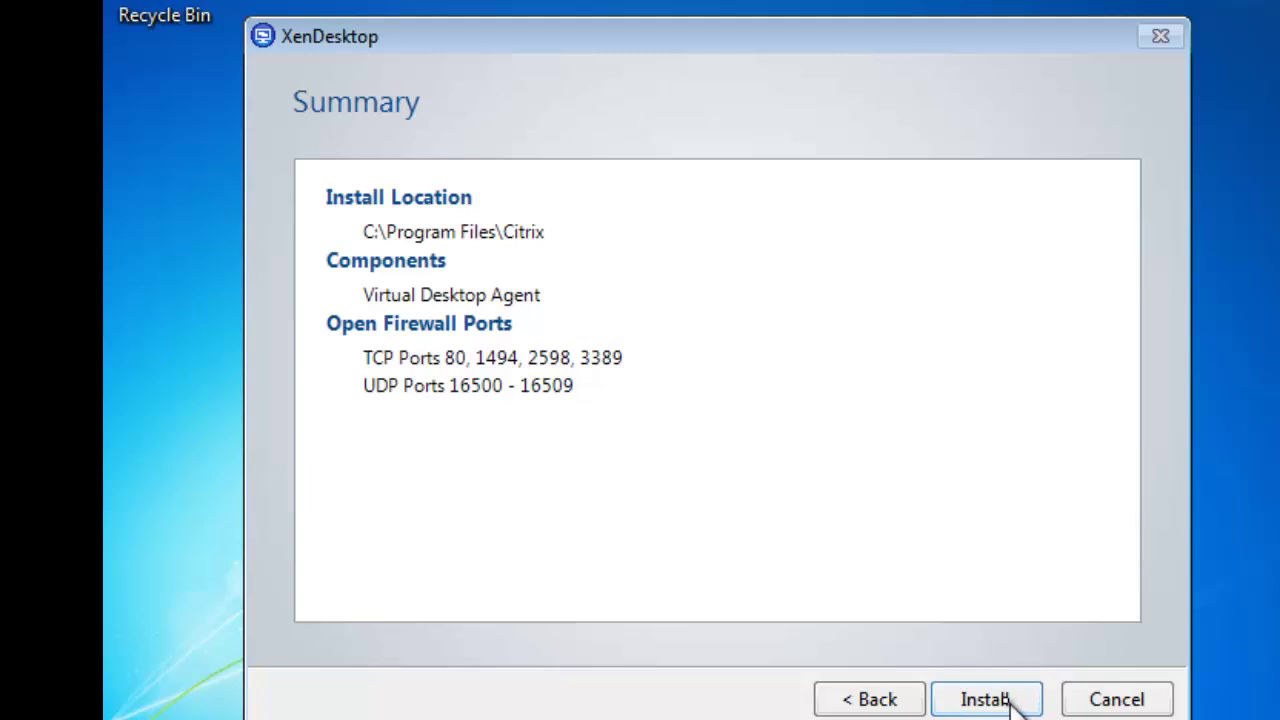
{"action": "left_click", "coordinate": [1009, 702]}
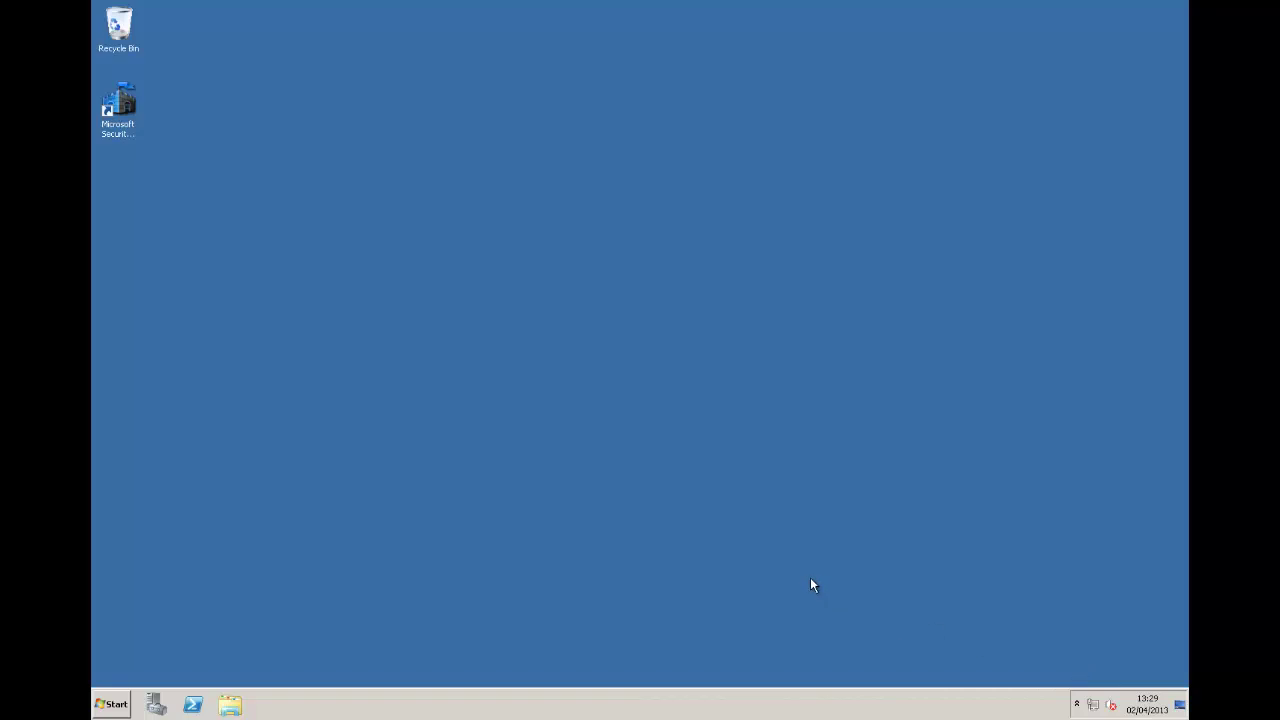
Bring up the Windows Server Start menu to find Desktop Studio.
{"action": "left_click", "coordinate": [114, 704]}
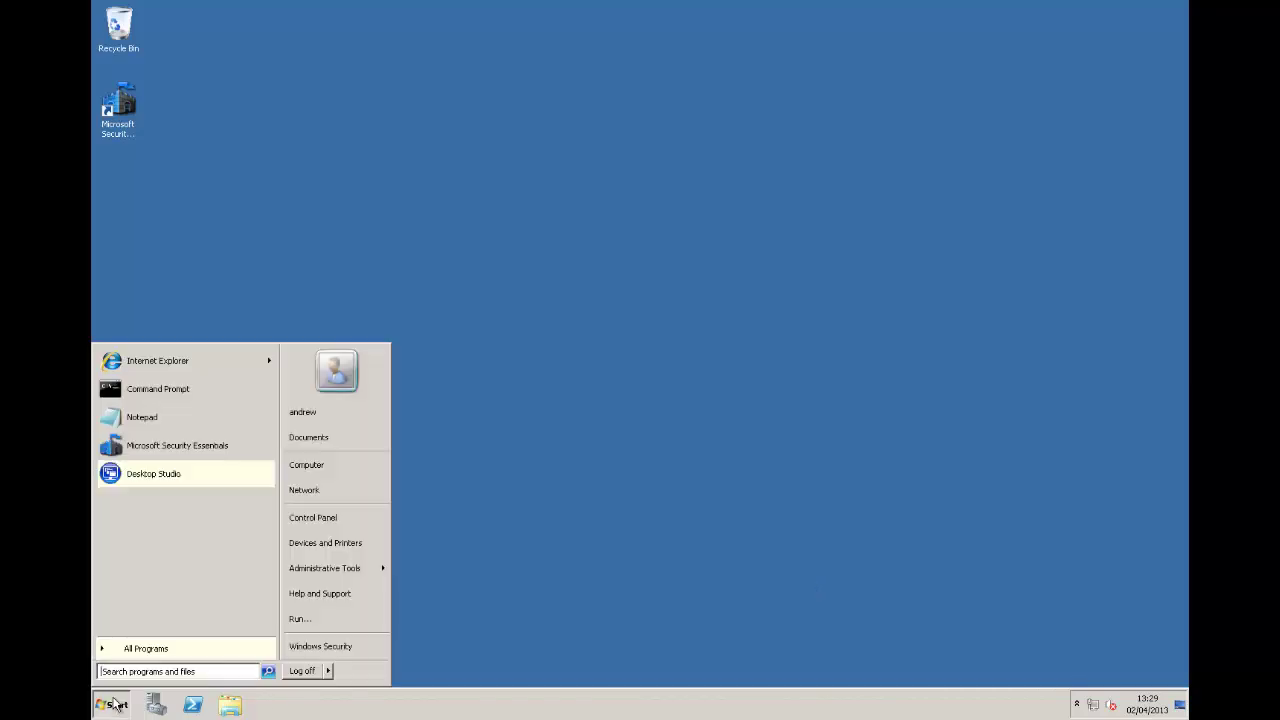
Launch Desktop Studio, approve the UAC prompt, and show the empty Machines page.
{"action": "left_click", "coordinate": [146, 478]}
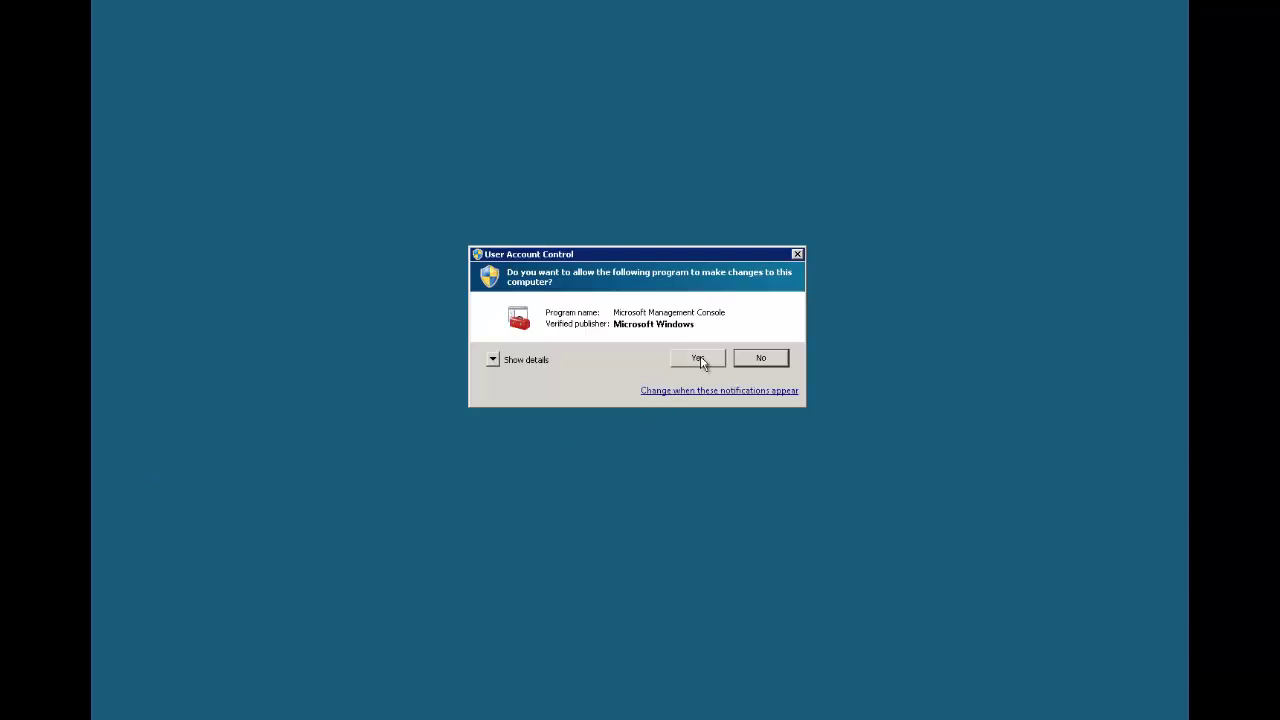
{"action": "left_click", "coordinate": [697, 358]}
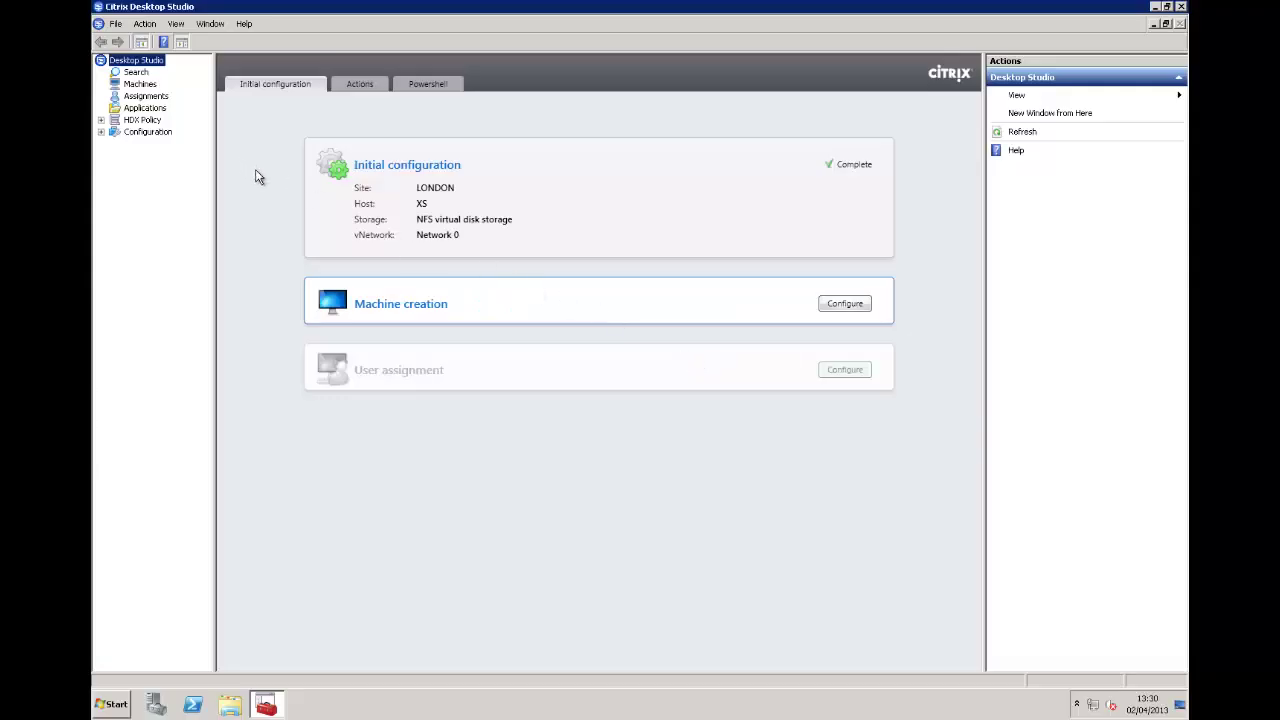
{"action": "left_click", "coordinate": [140, 85]}
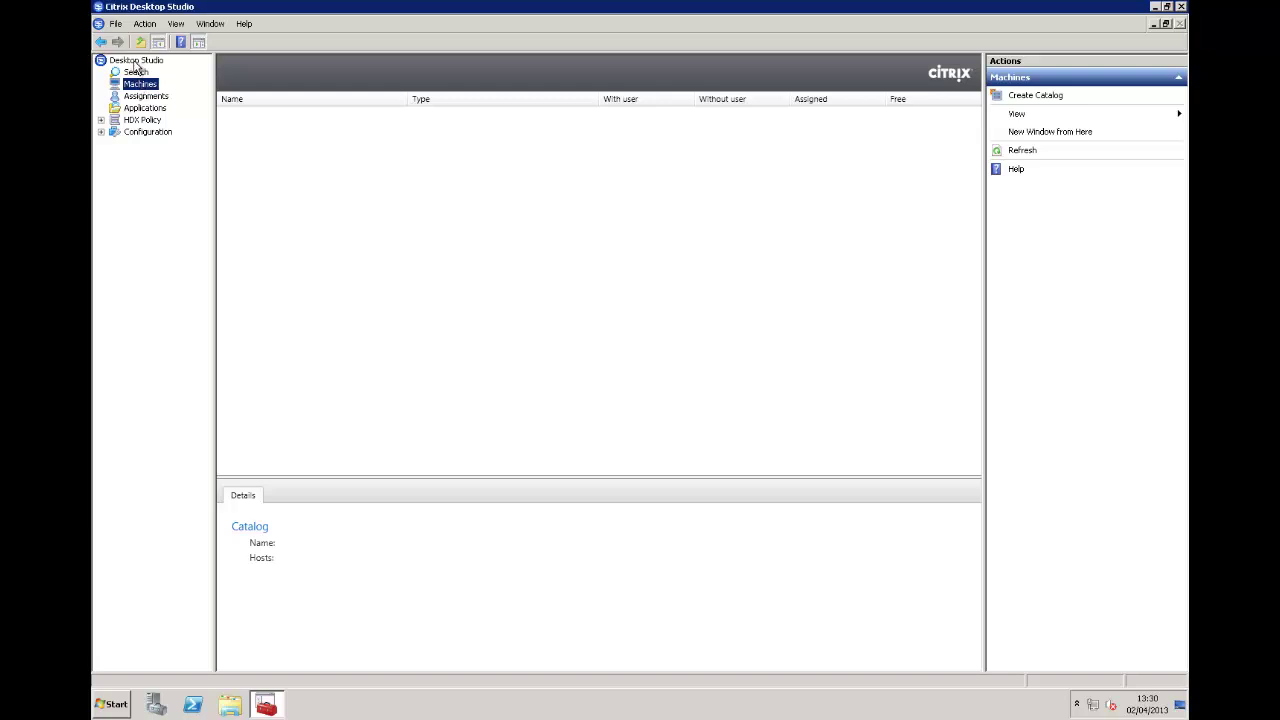
From the Desktop Studio root node, start a new catalog via Machine creation Configure.
{"action": "left_click", "coordinate": [137, 62]}
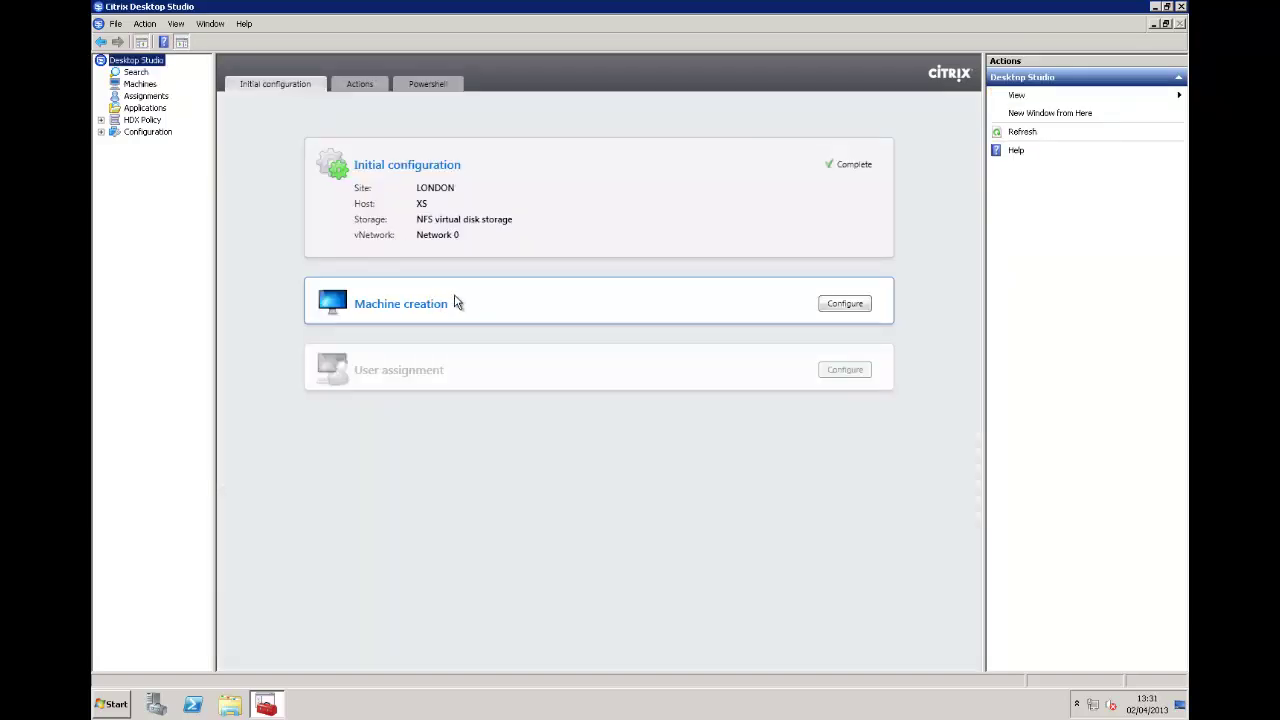
{"action": "left_click", "coordinate": [840, 306]}
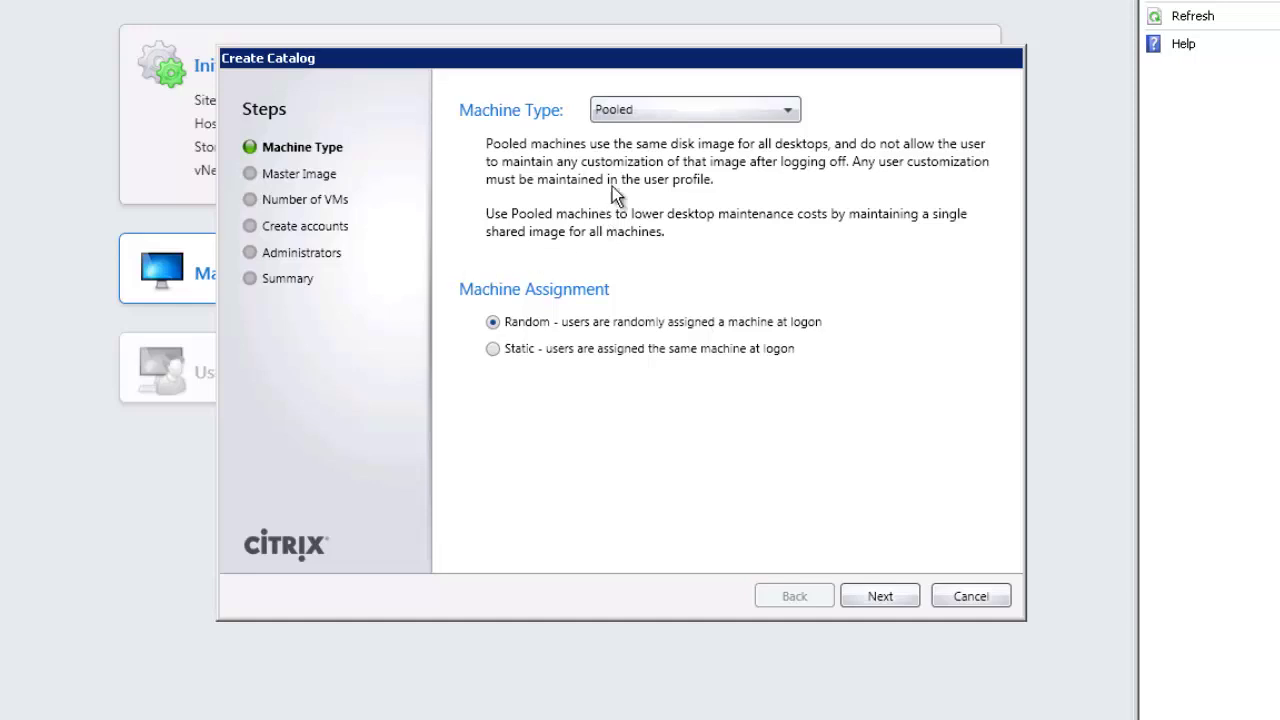
Keep Pooled as the catalog's machine type and proceed to the master image.
{"action": "left_click", "coordinate": [650, 112]}
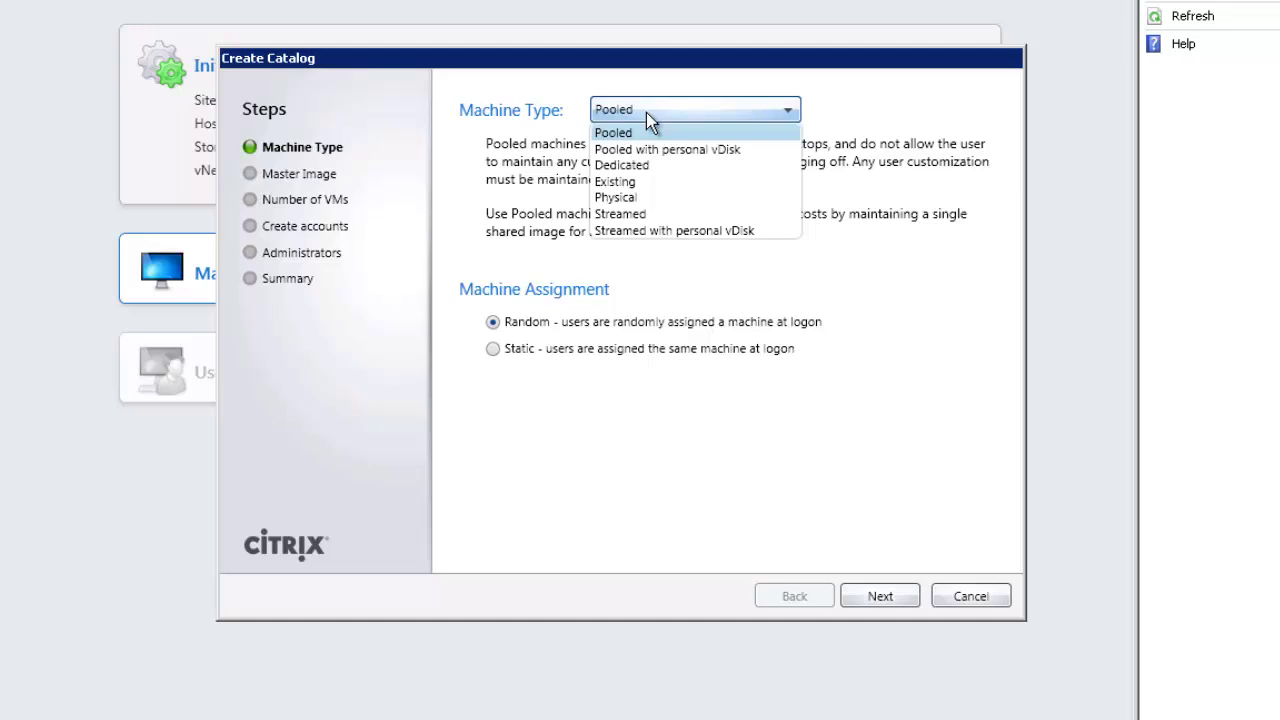
{"action": "left_click", "coordinate": [646, 112]}
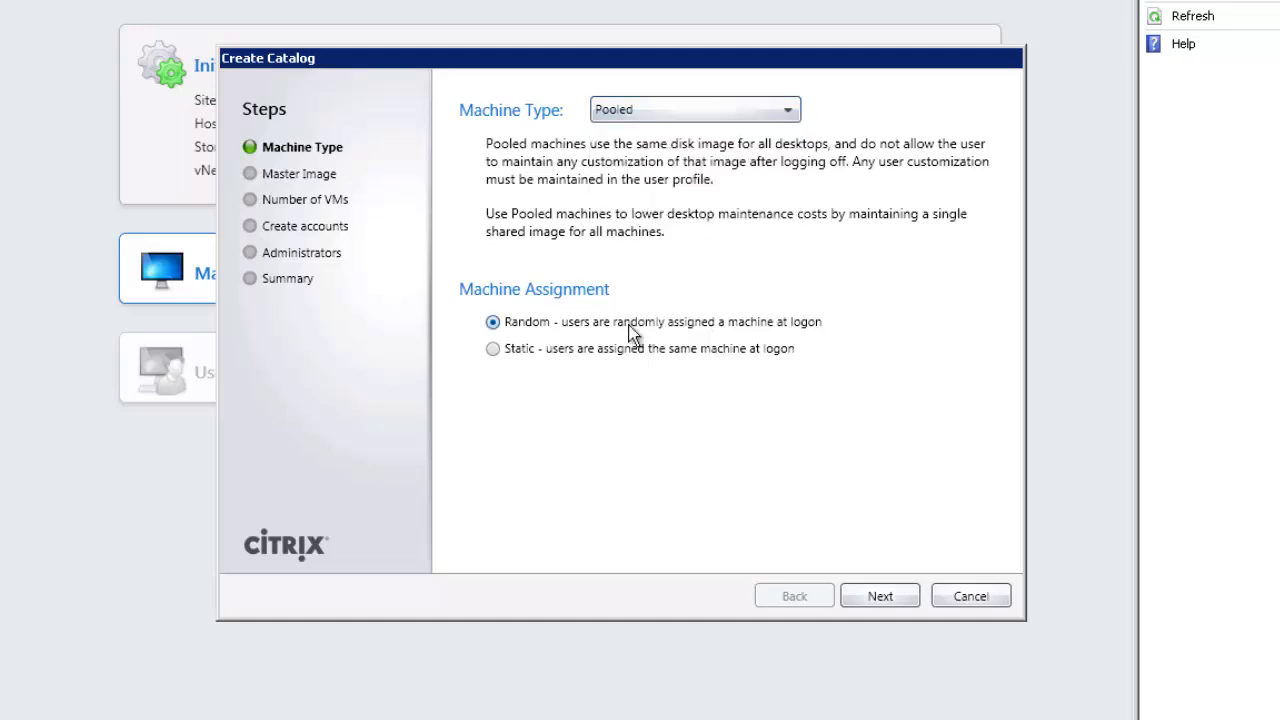
{"action": "left_click", "coordinate": [880, 596]}
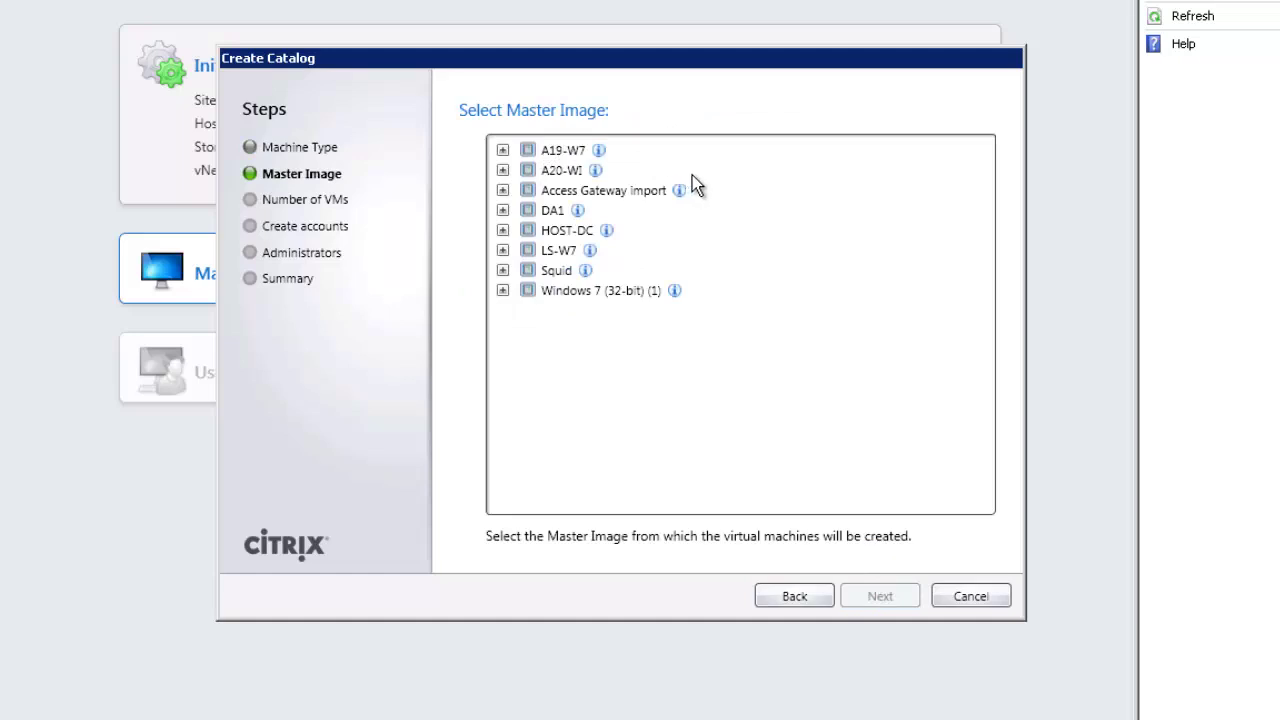
Select Windows 7 (32-bit) (1) as the catalog's master image.
{"action": "left_click", "coordinate": [503, 291]}
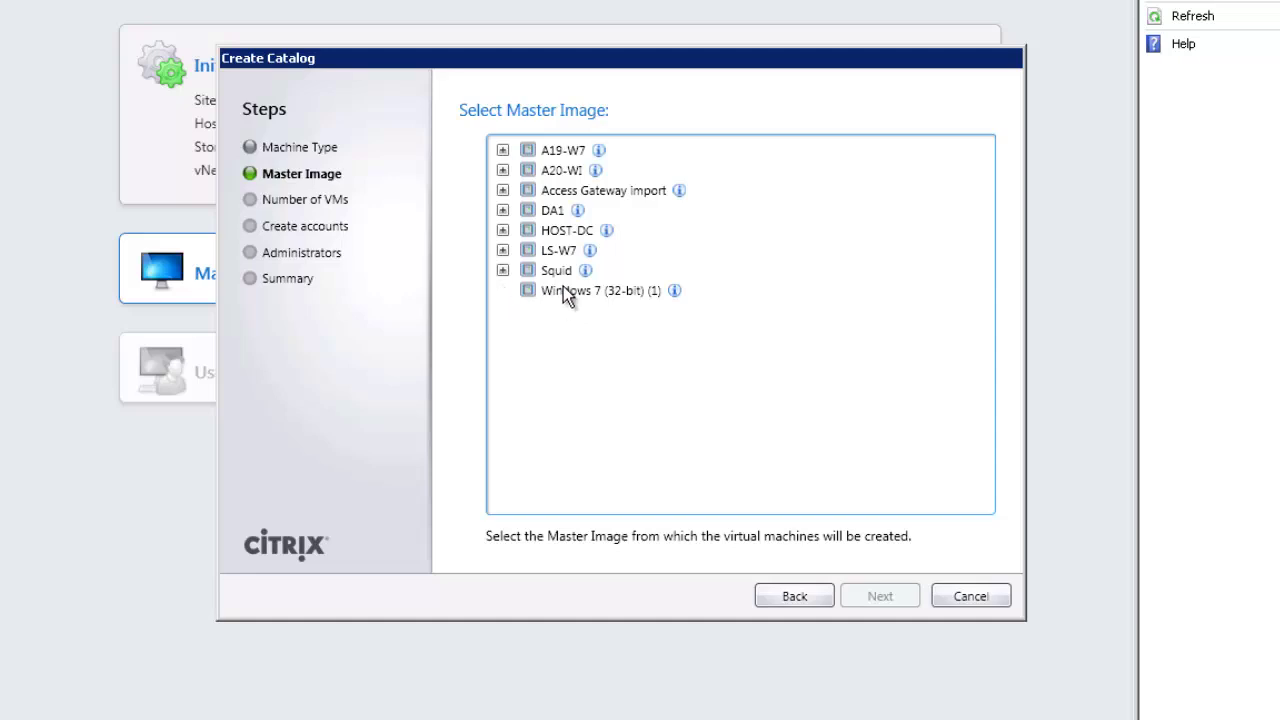
{"action": "left_click", "coordinate": [566, 286]}
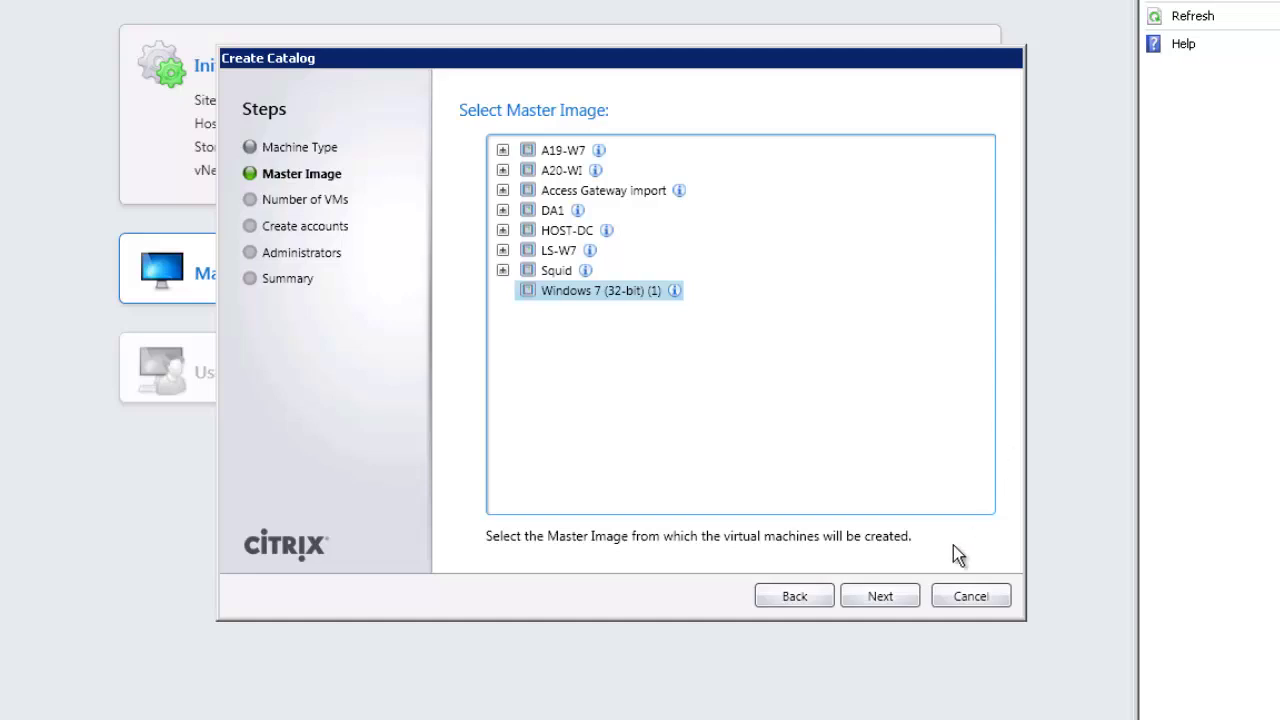
{"action": "left_click", "coordinate": [899, 597]}
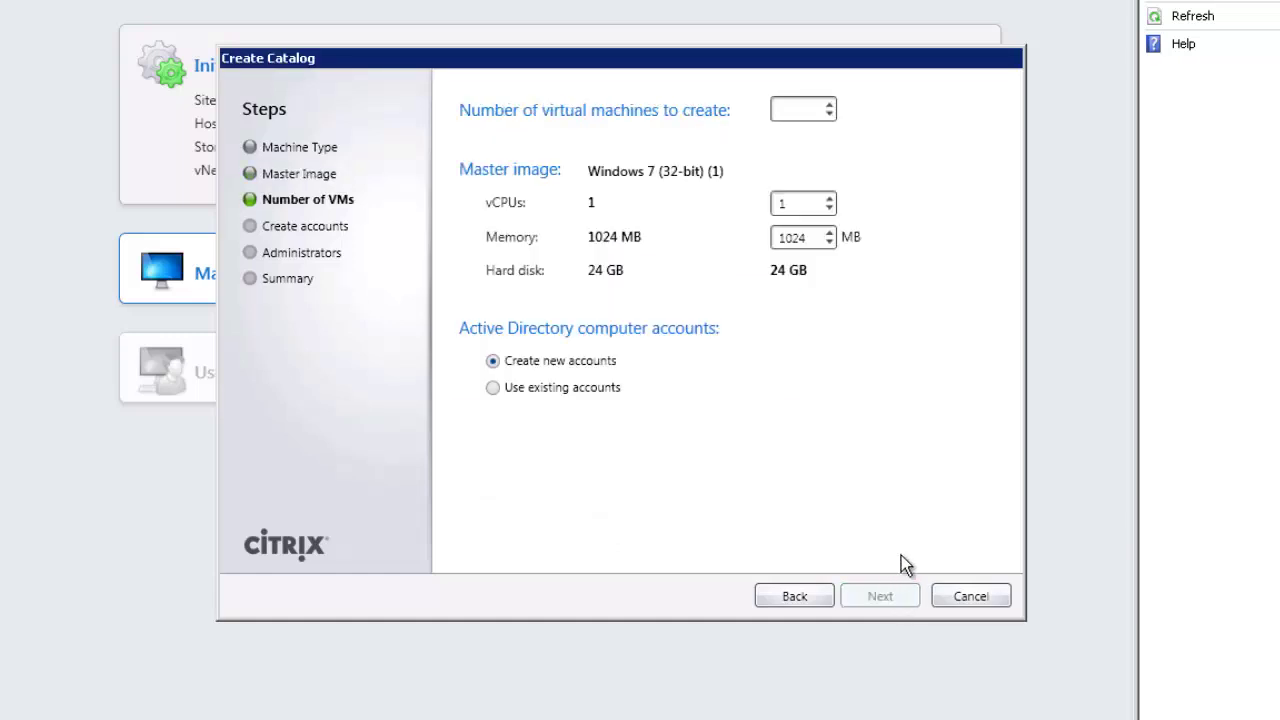
Set the catalog to create 2 virtual machines, keeping new AD accounts.
{"action": "left_click", "coordinate": [797, 109]}
{"action": "type", "text": "2"}
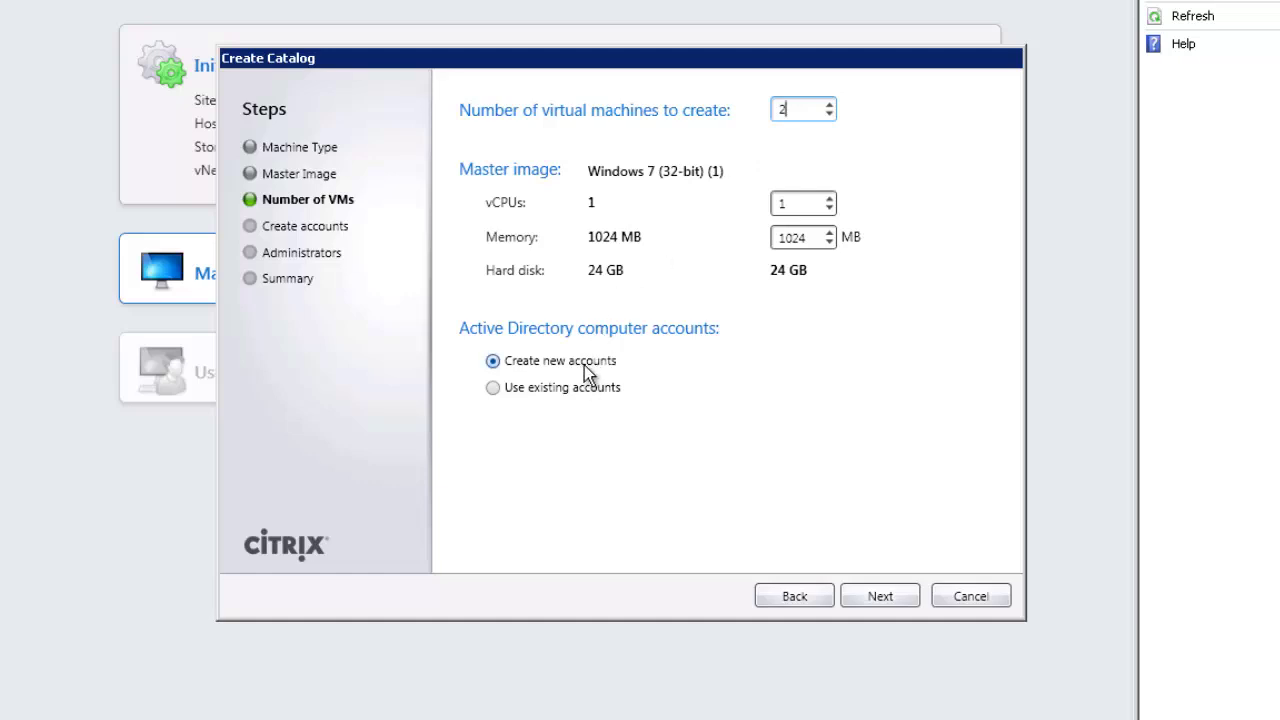
Place new computer accounts in the Computers OU, named VDAW7-# with 0-9 numbering.
{"action": "left_click", "coordinate": [879, 598]}
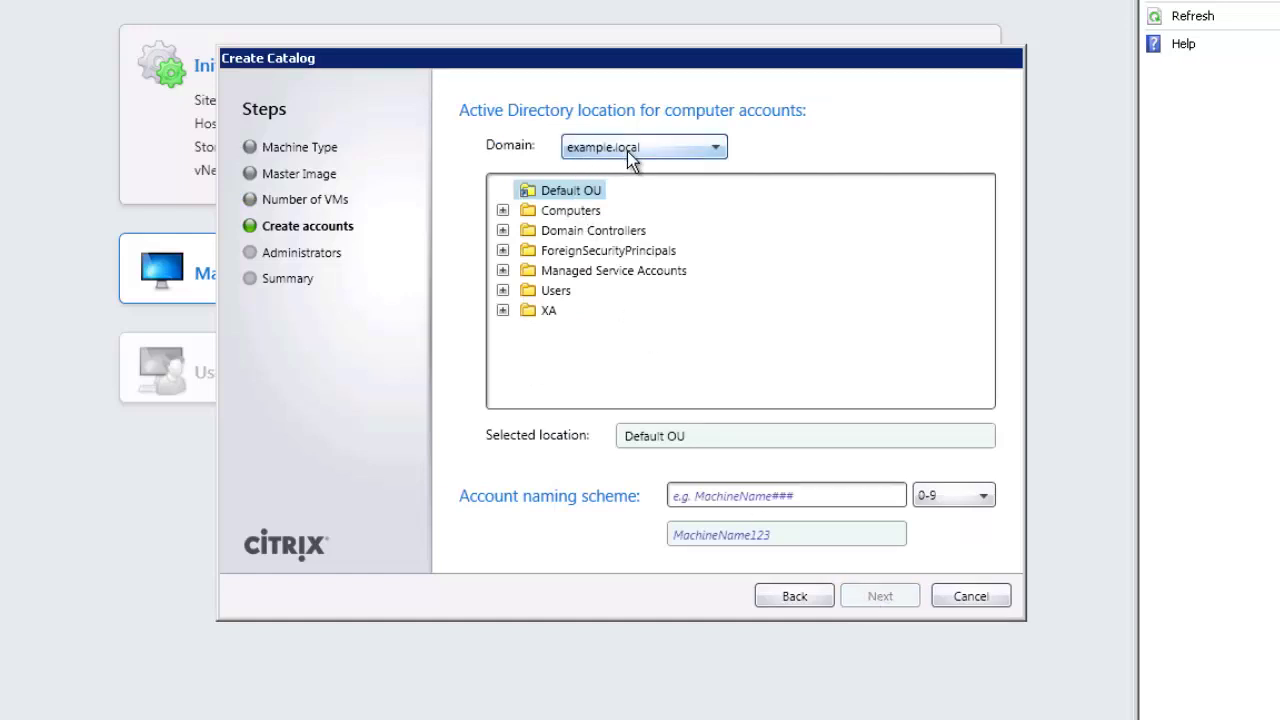
{"action": "left_click", "coordinate": [572, 213]}
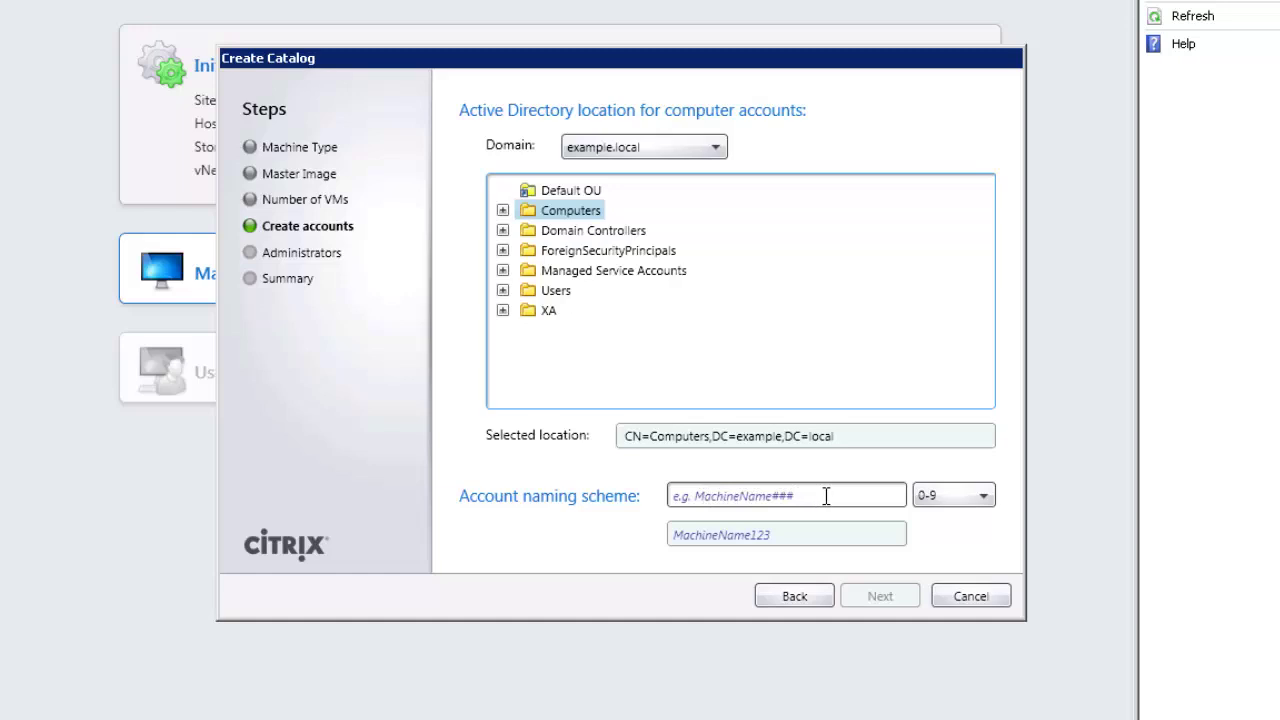
{"action": "left_click", "coordinate": [719, 496]}
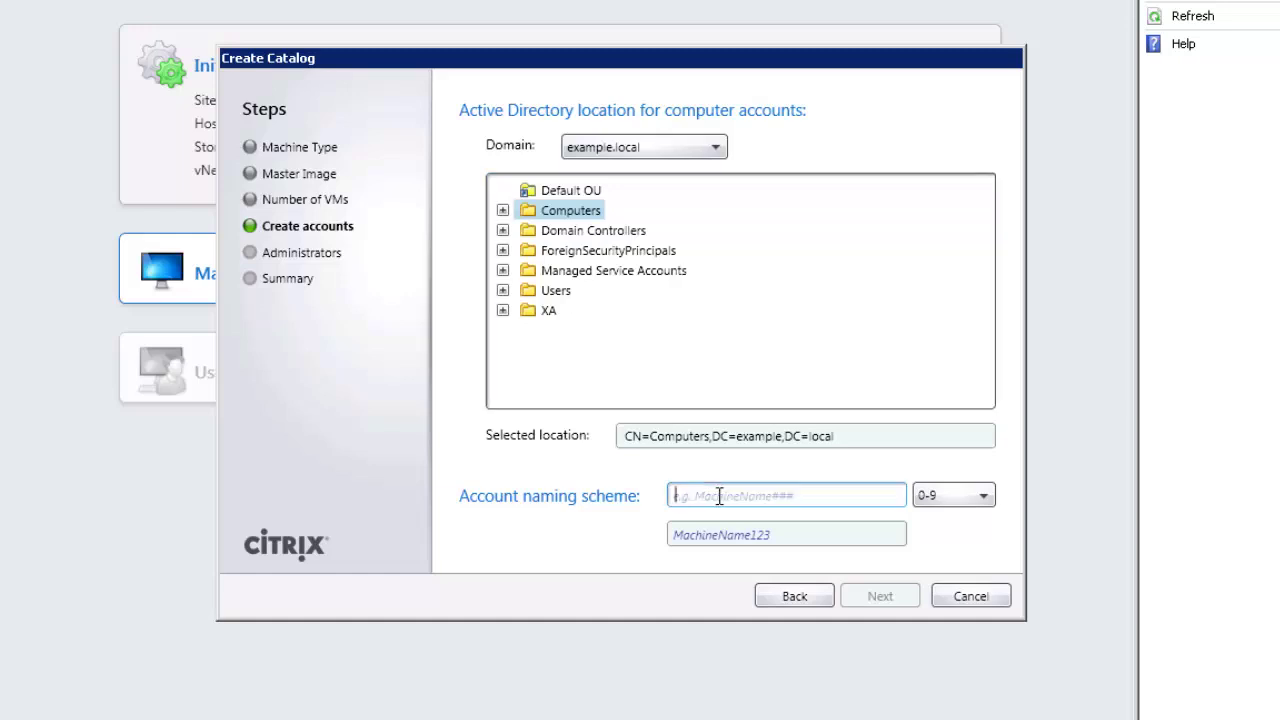
{"action": "type", "text": "VDA"}
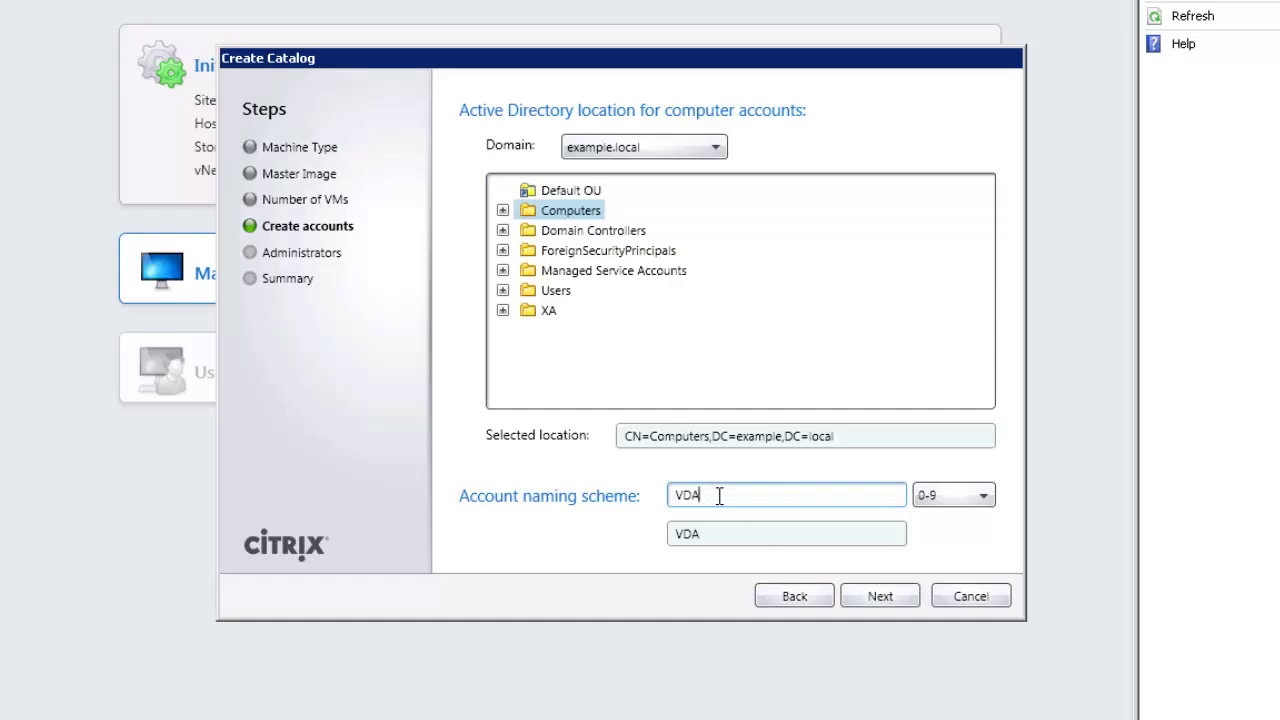
{"action": "type", "text": "W7#"}
{"action": "key", "text": "BackSpace"}
{"action": "type", "text": "-#"}
{"action": "left_click", "coordinate": [938, 504]}
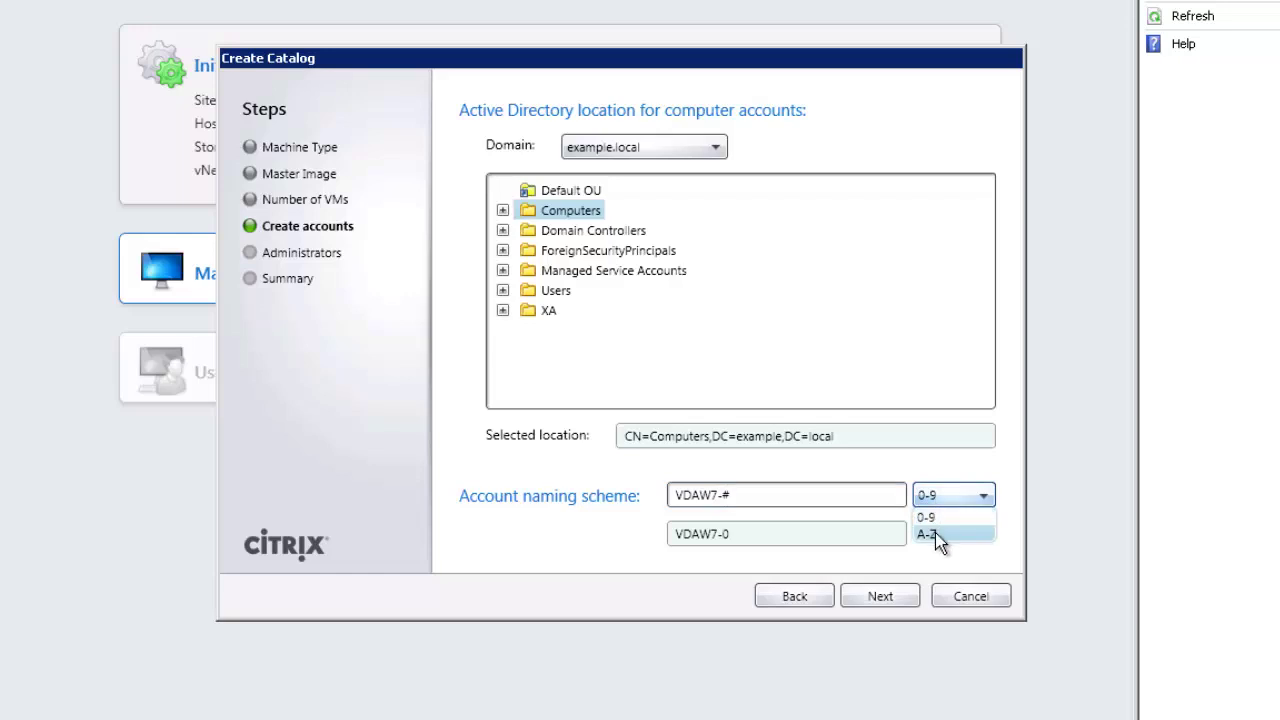
{"action": "left_click", "coordinate": [911, 519]}
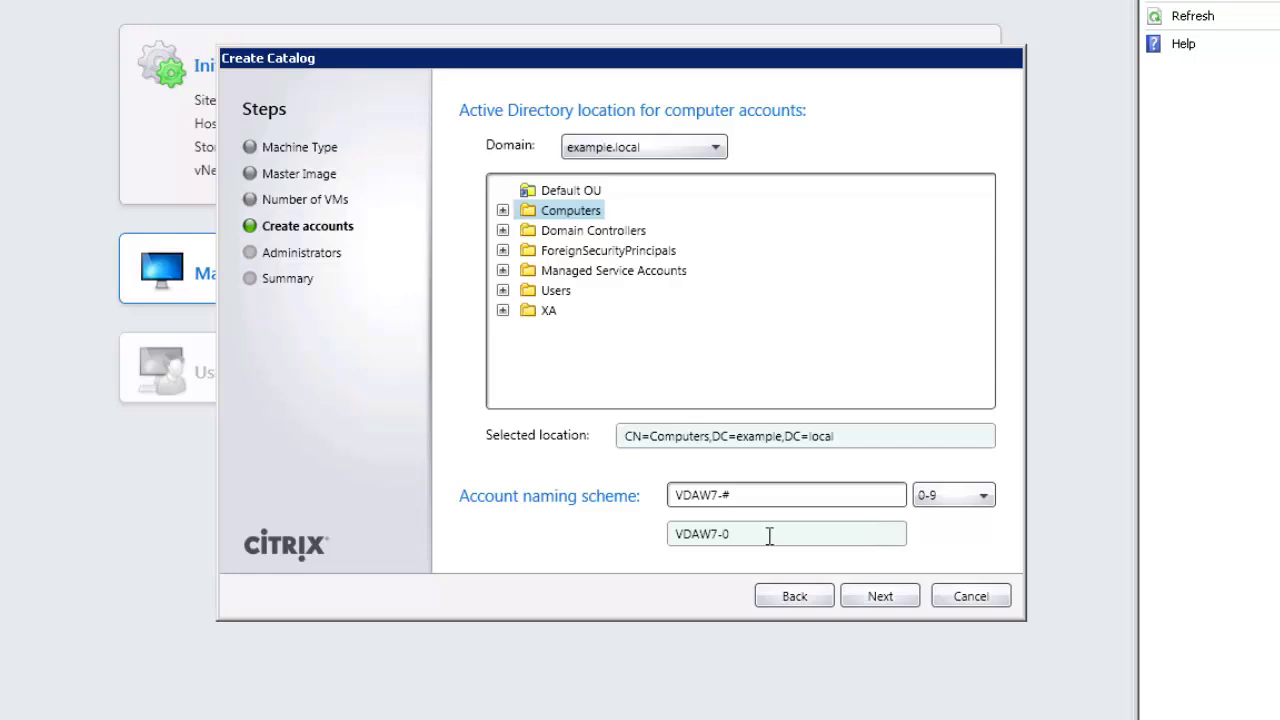
Enter 'Windows 7 SP1 32 bit' as the catalog description on the Administrators page.
{"action": "left_click", "coordinate": [881, 596]}
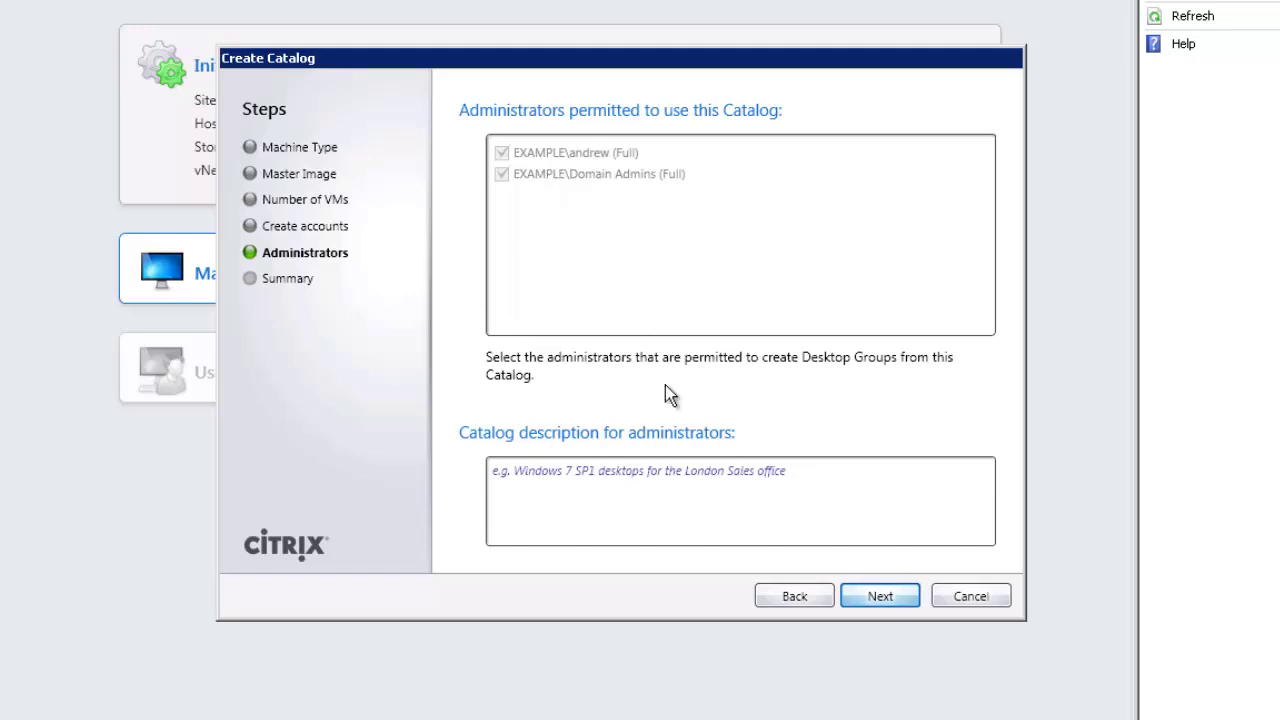
{"action": "left_click", "coordinate": [566, 471]}
{"action": "type", "text": "Windows 7 SP1"}
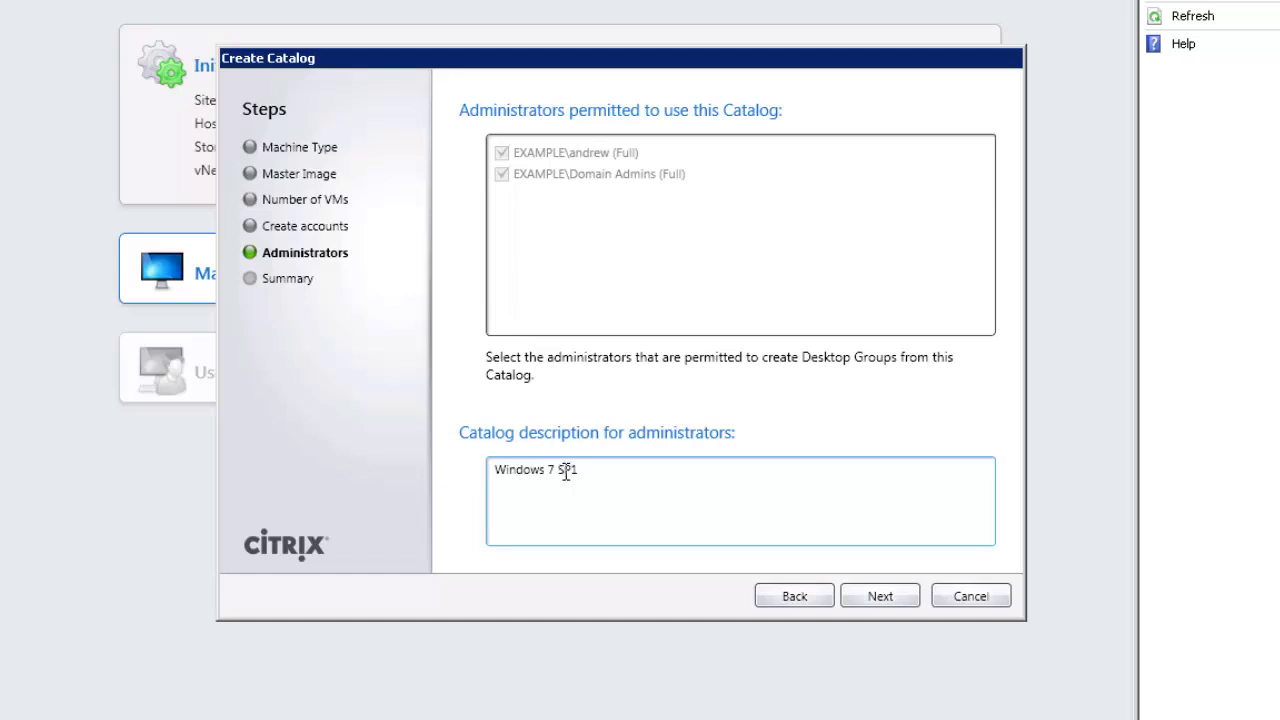
{"action": "type", "text": " 32 bit"}
Name the catalog 'Windows 7' on the Summary page and finish creating it.
{"action": "left_click", "coordinate": [880, 596]}
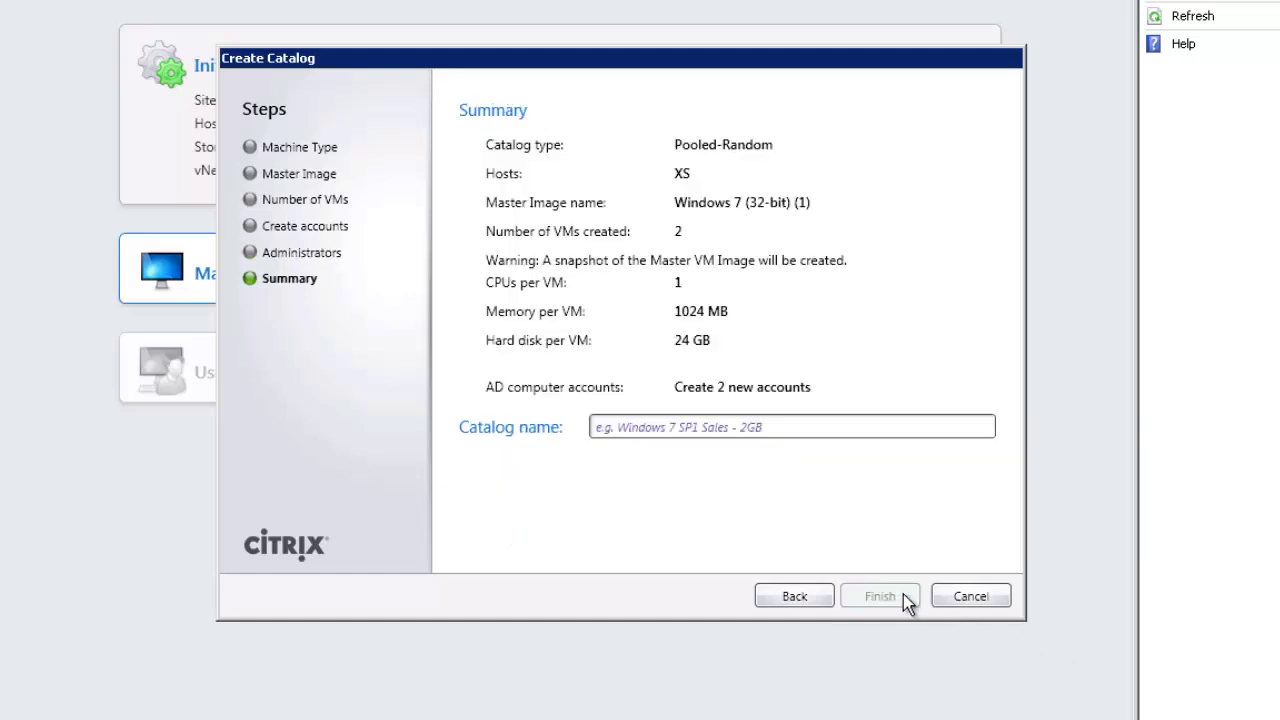
{"action": "left_click", "coordinate": [630, 427]}
{"action": "type", "text": "Windows"}
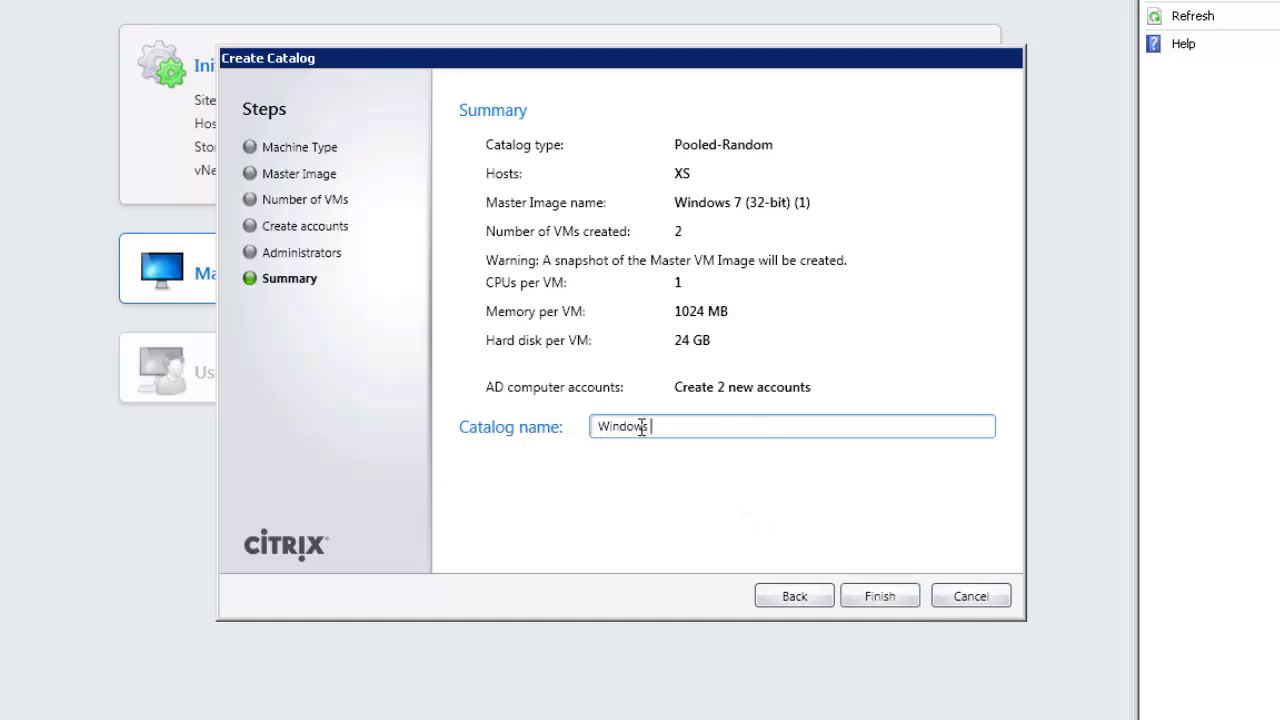
{"action": "type", "text": " 7"}
{"action": "left_click", "coordinate": [886, 596]}
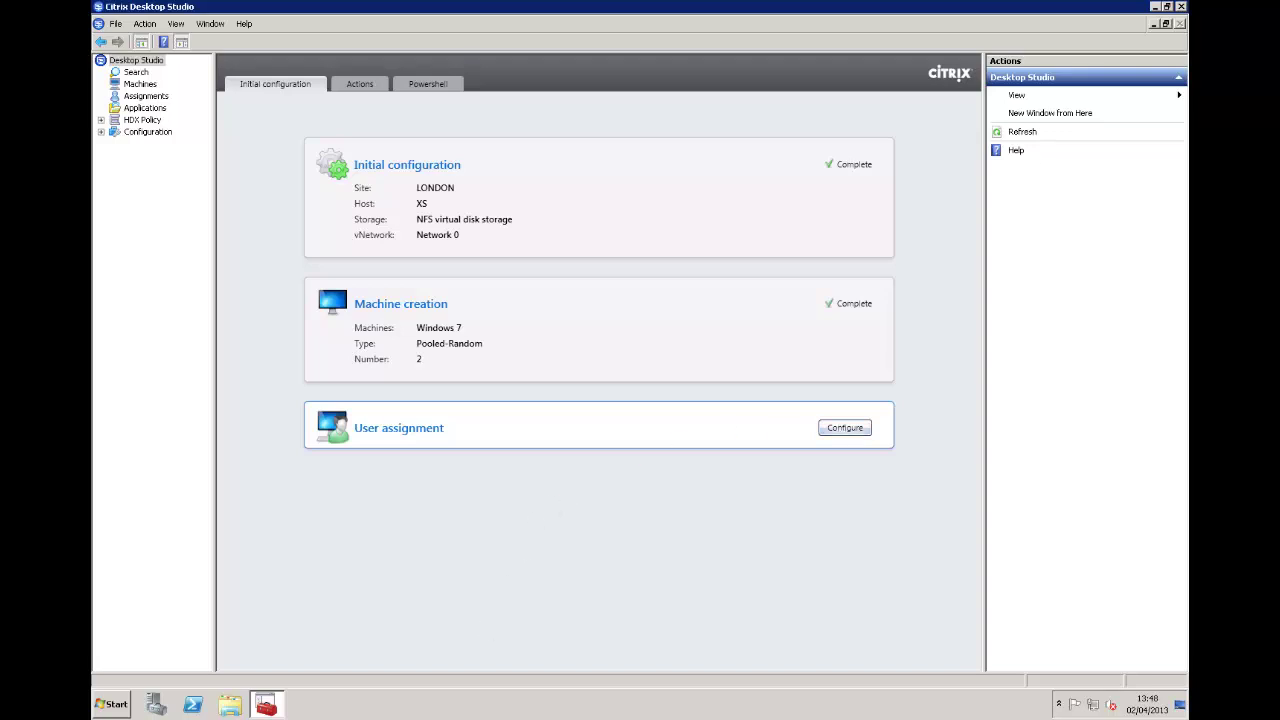
In XenCenter, view the snapshots of the Windows 7 (32-bit) (1) master VM.
{"action": "left_click", "coordinate": [265, 705]}
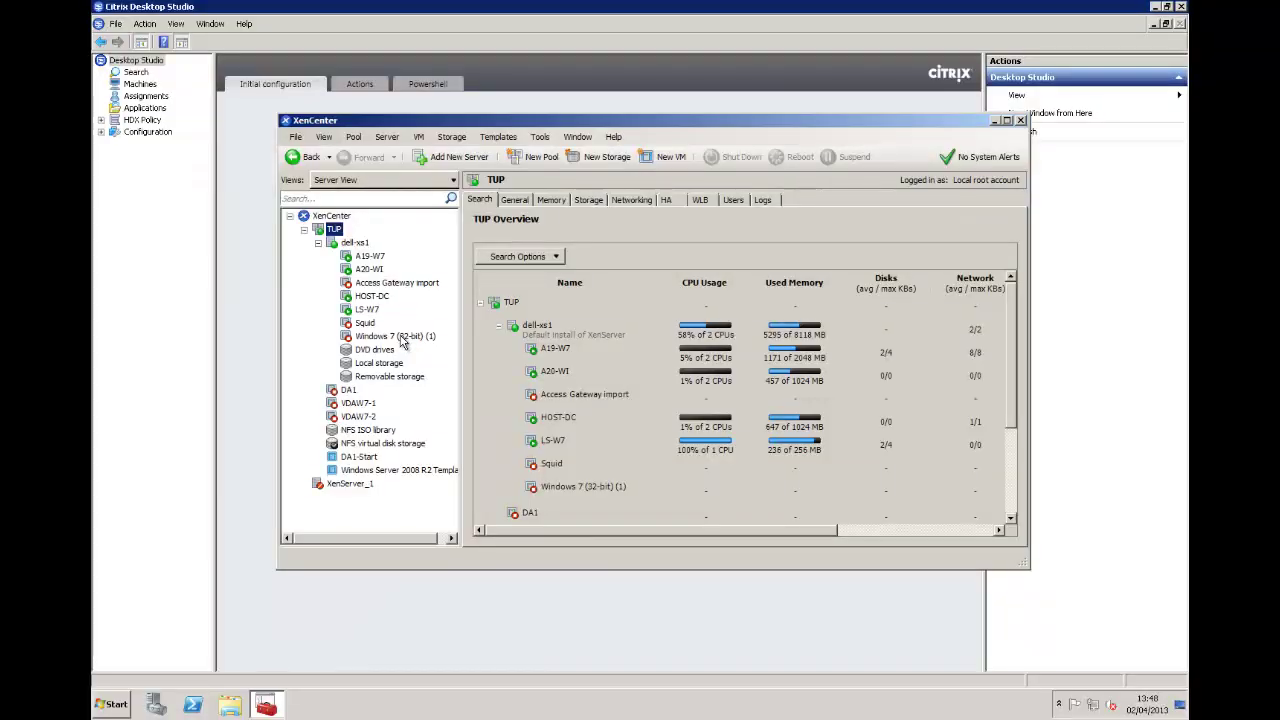
{"action": "left_click", "coordinate": [305, 362]}
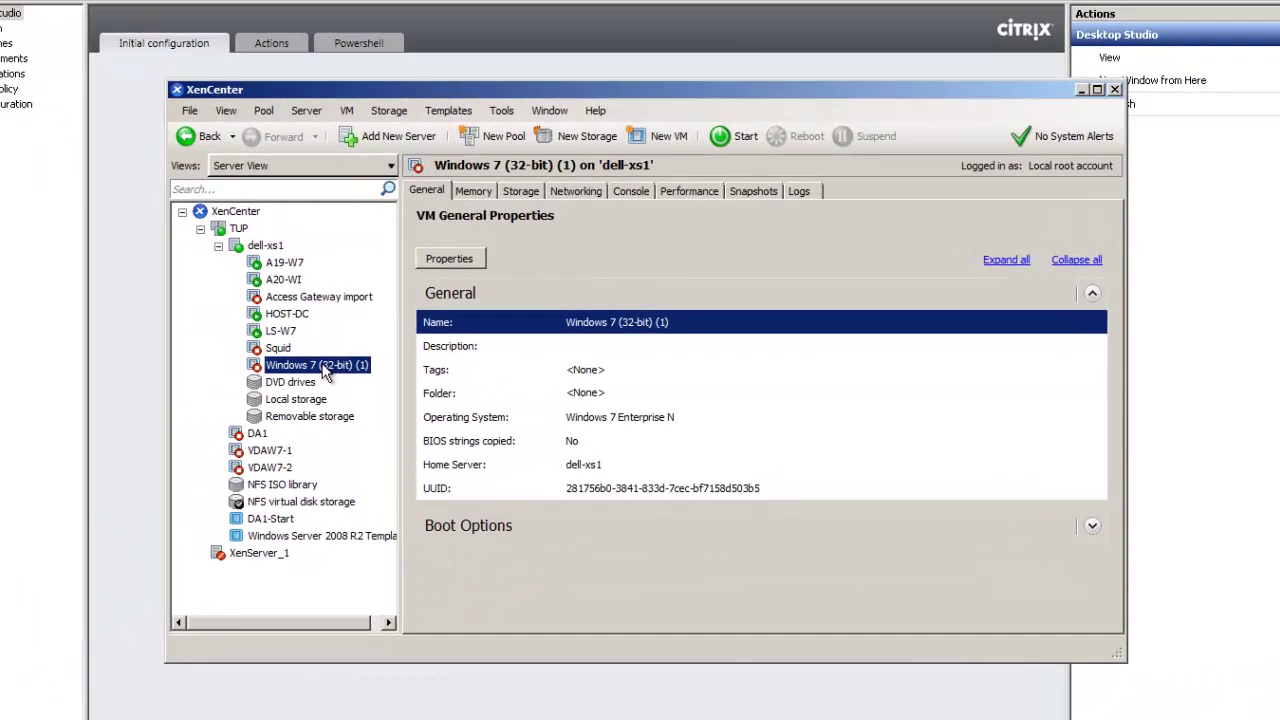
{"action": "left_click", "coordinate": [757, 193]}
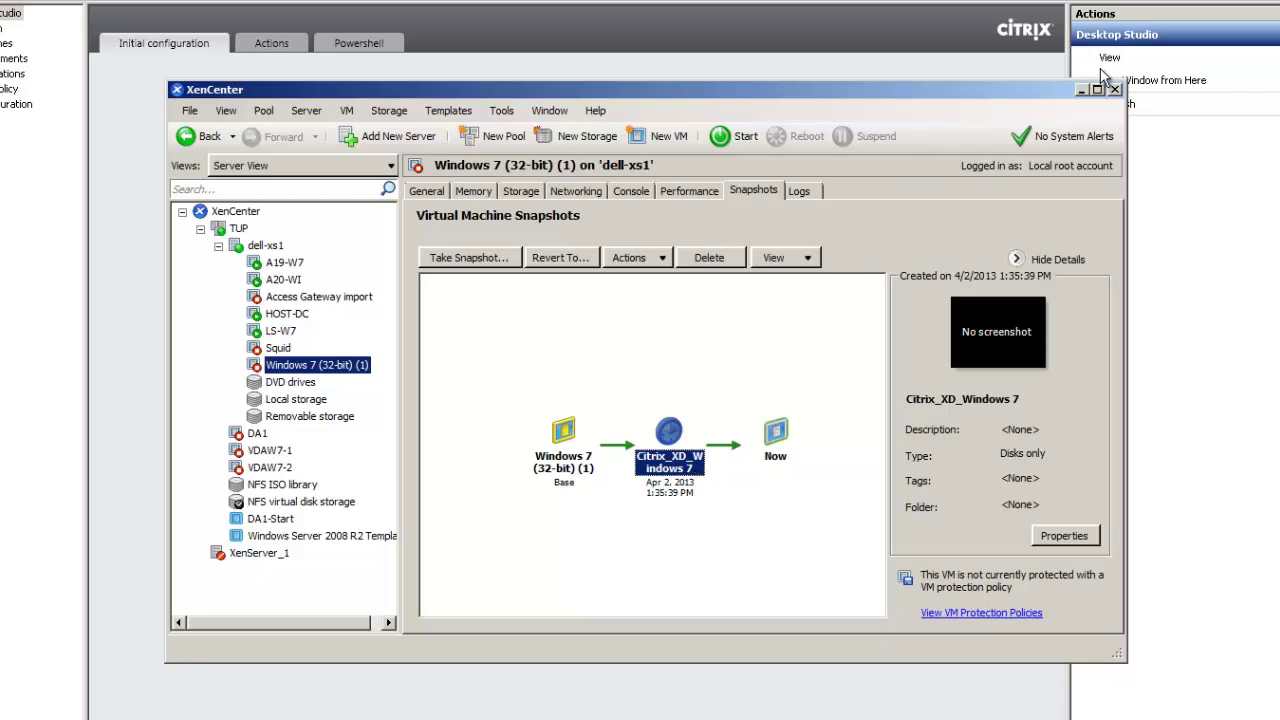
Back in Desktop Studio, start a desktop group adding 2 machines from the Windows 7 catalog.
{"action": "left_click", "coordinate": [1081, 90]}
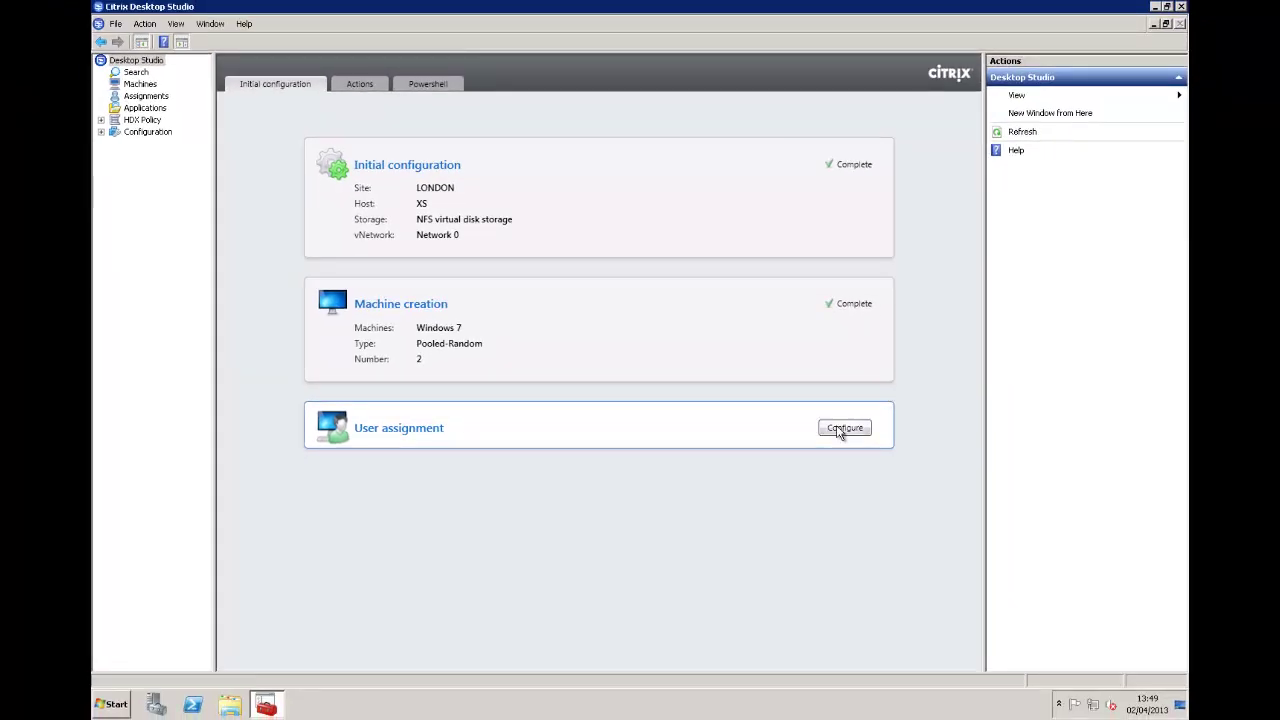
{"action": "left_click", "coordinate": [843, 428]}
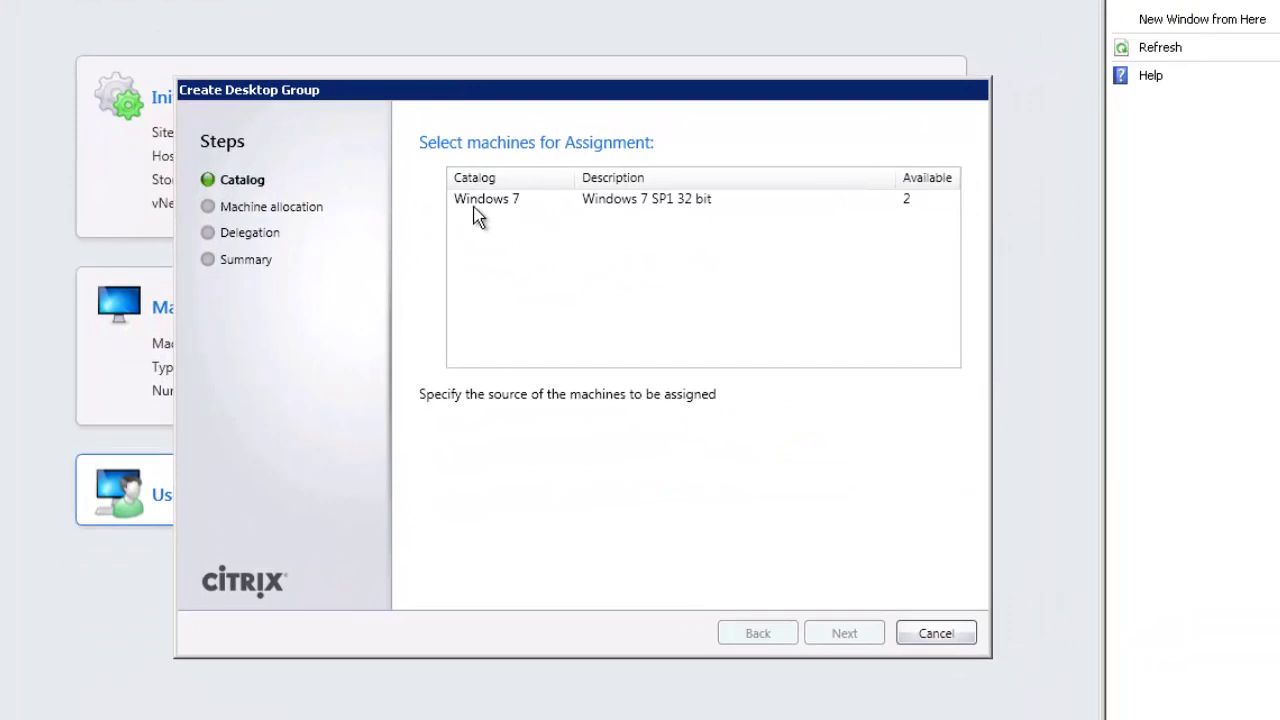
{"action": "left_click", "coordinate": [493, 205]}
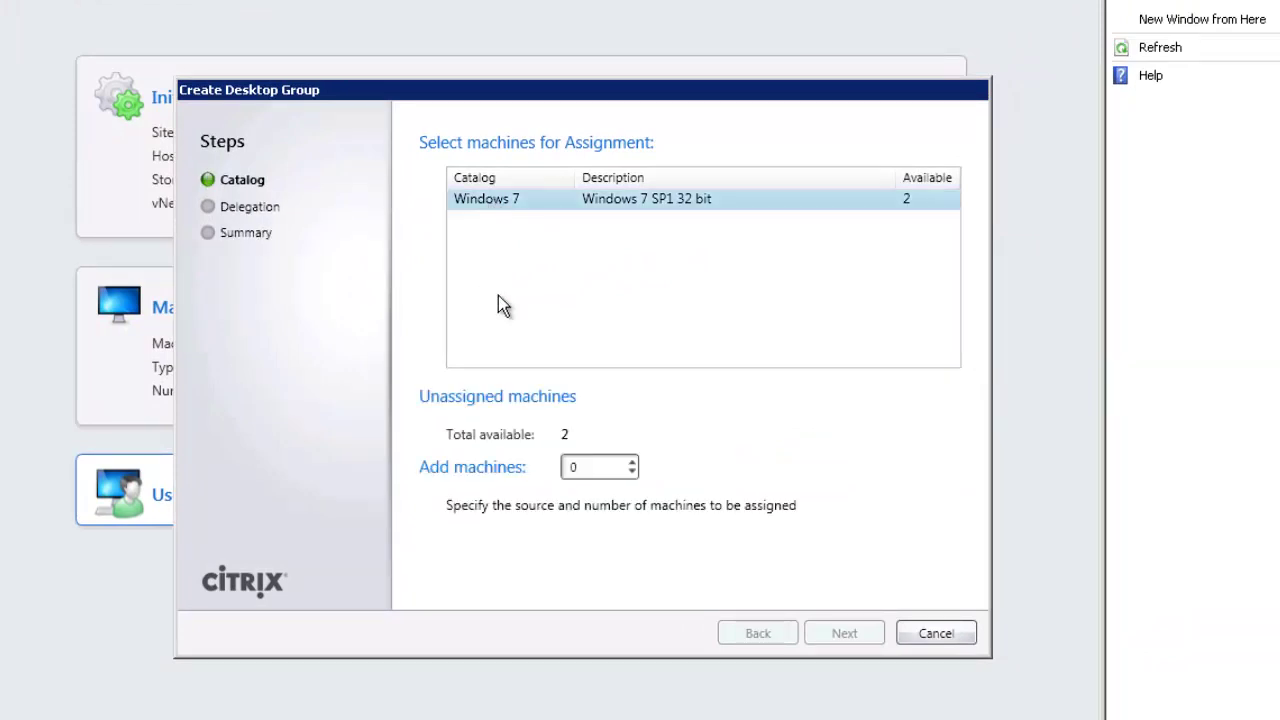
{"action": "double_click", "coordinate": [583, 466]}
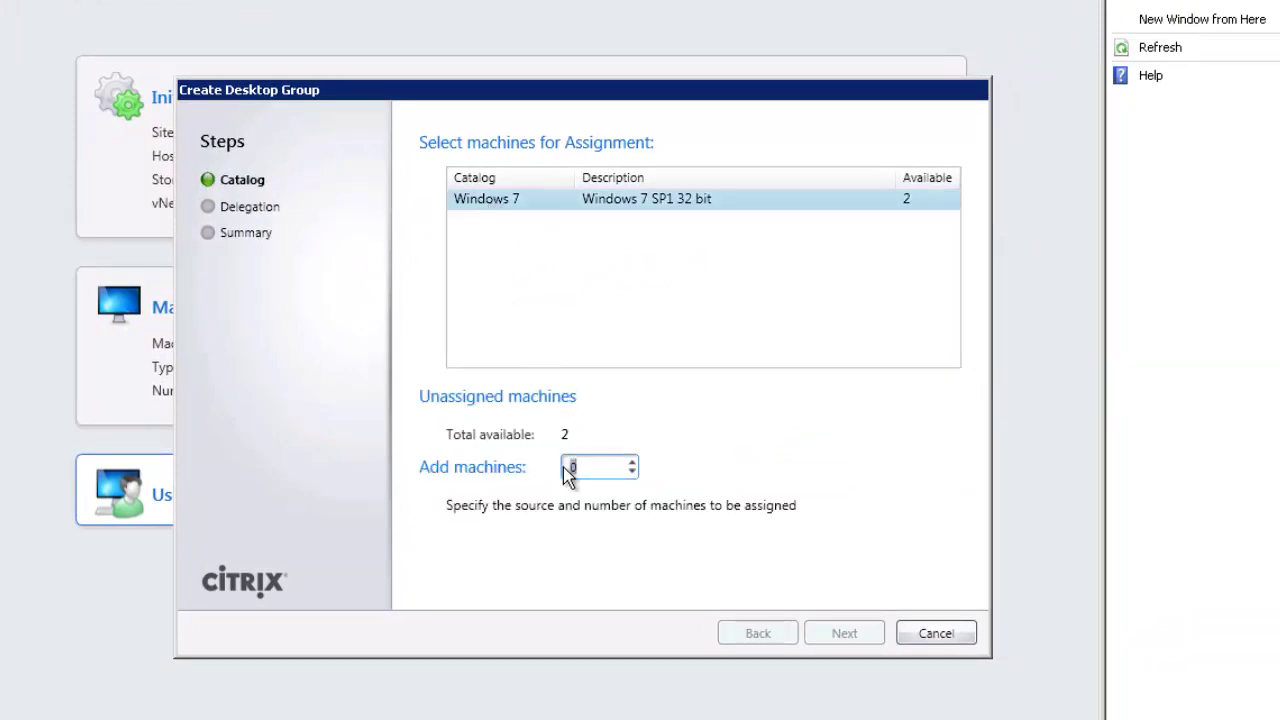
{"action": "type", "text": "2"}
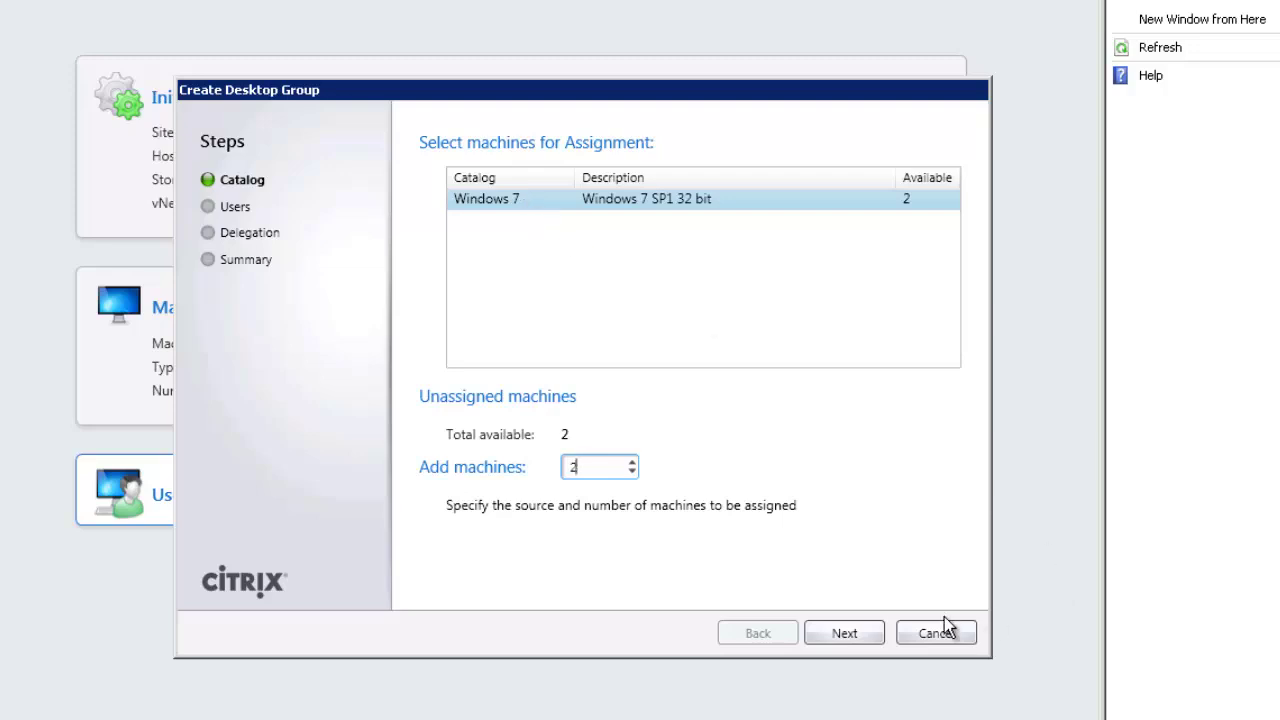
Grant the EXAMPLE\Domain Users group access and advance past Delegation to the Summary page.
{"action": "left_click", "coordinate": [864, 634]}
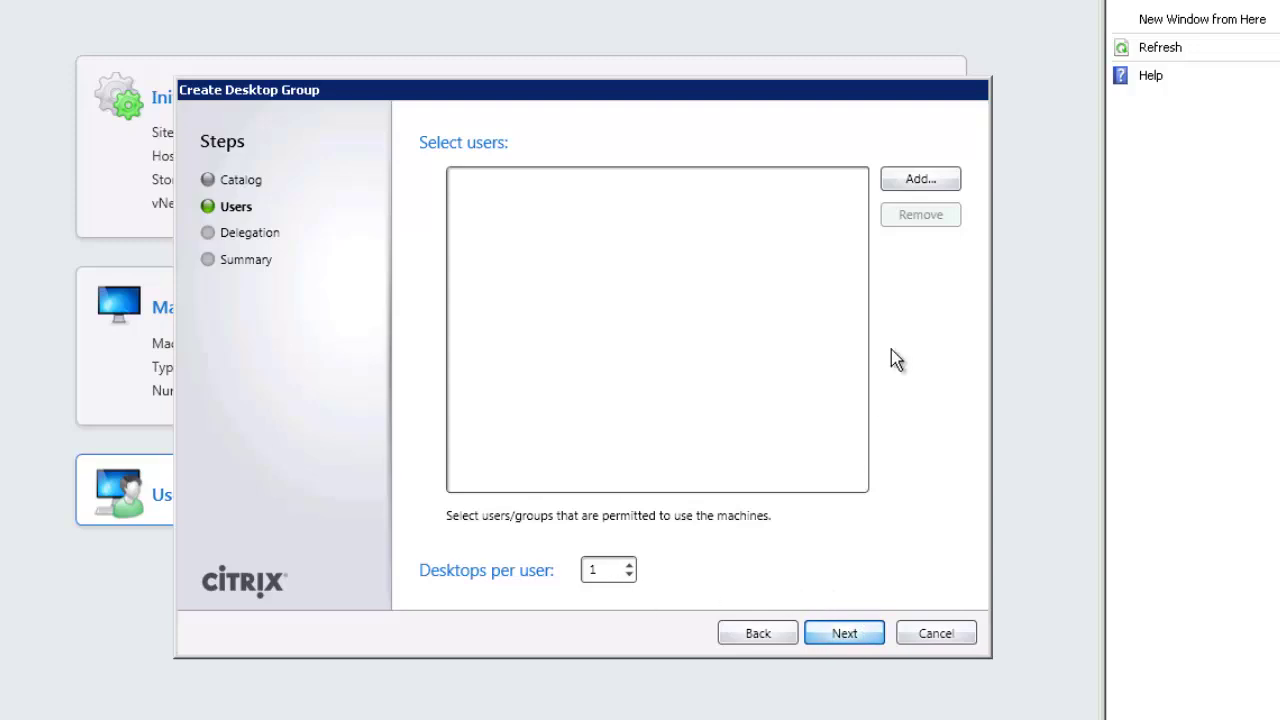
{"action": "left_click", "coordinate": [910, 180]}
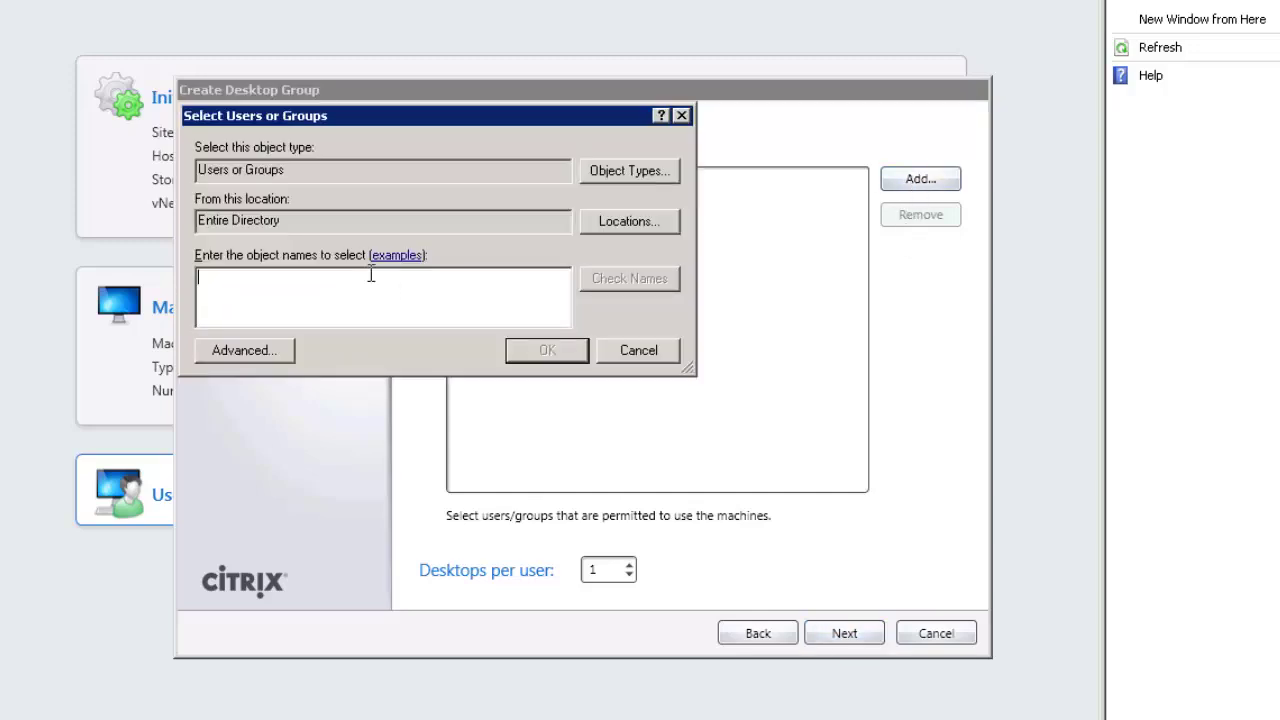
{"action": "type", "text": "doma"}
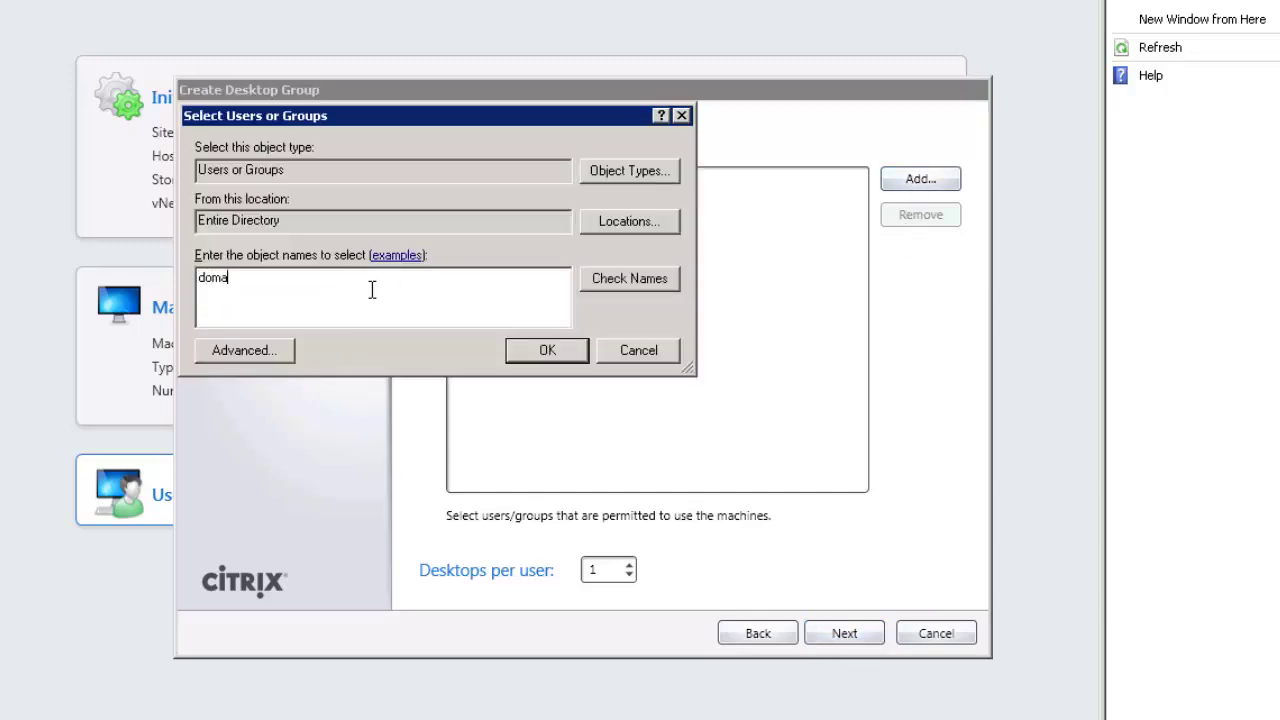
{"action": "type", "text": "in users"}
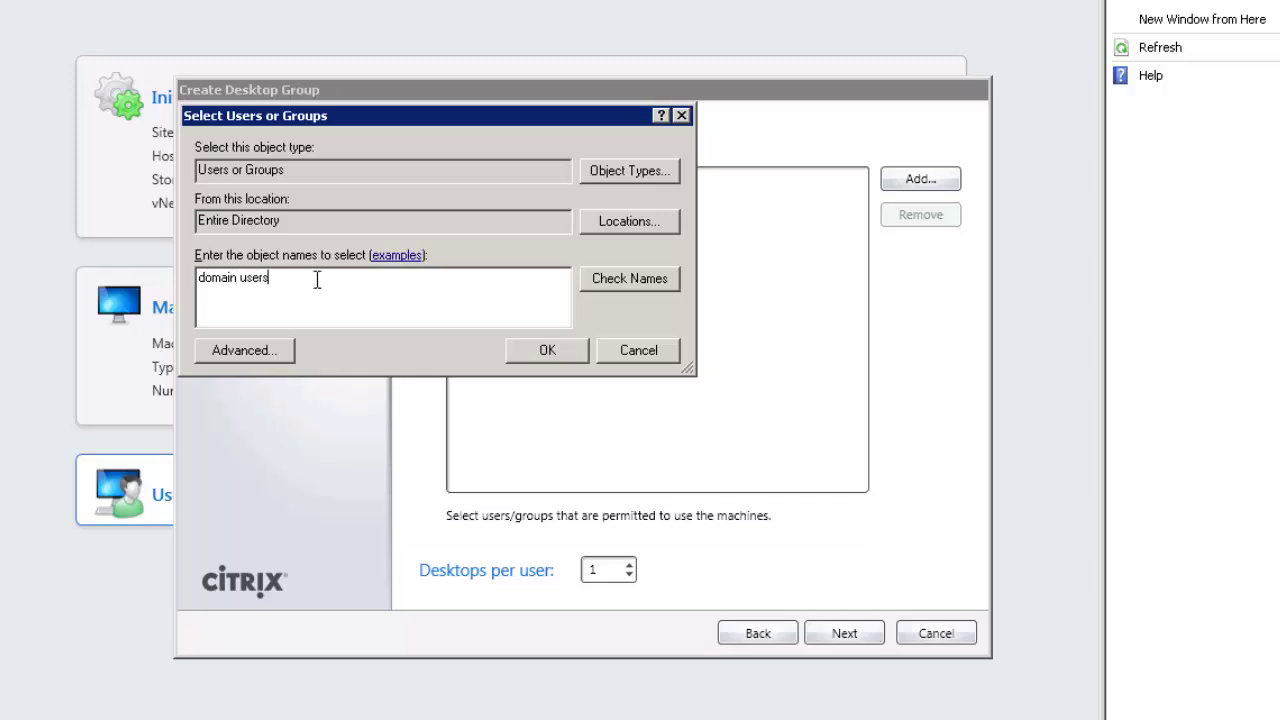
{"action": "left_click", "coordinate": [630, 278]}
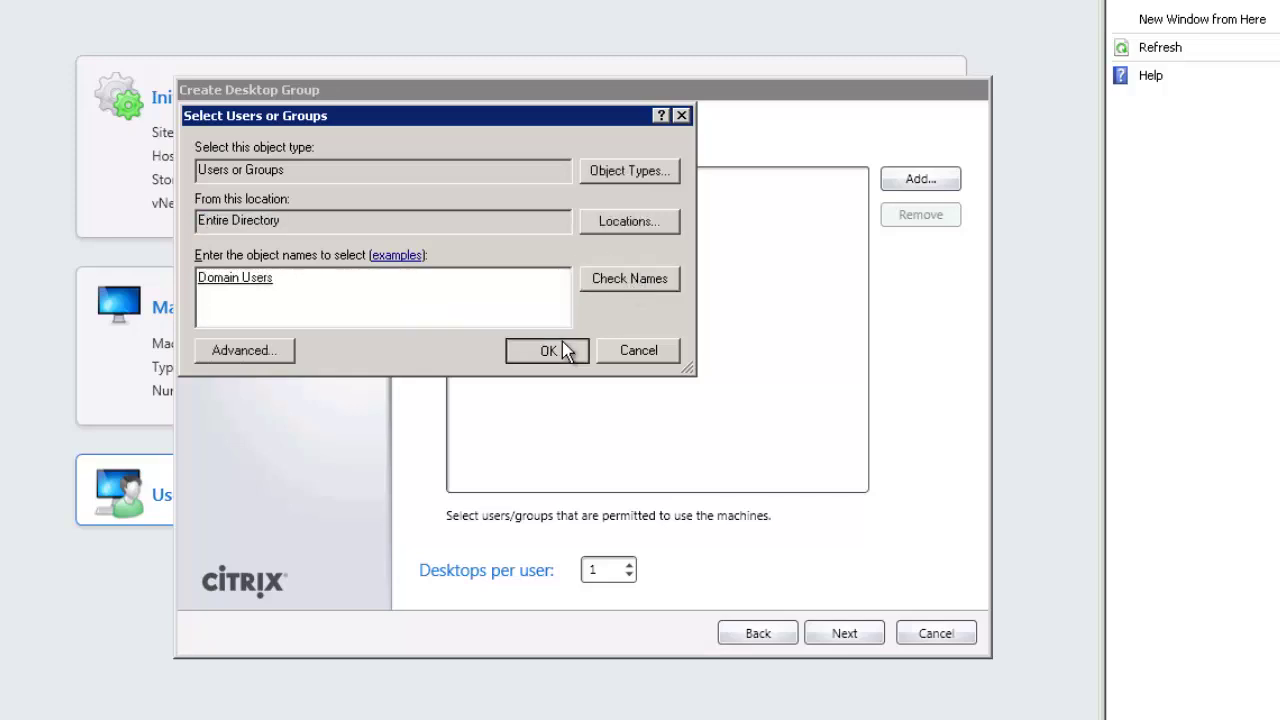
{"action": "left_click", "coordinate": [564, 345]}
{"action": "left_click", "coordinate": [876, 638]}
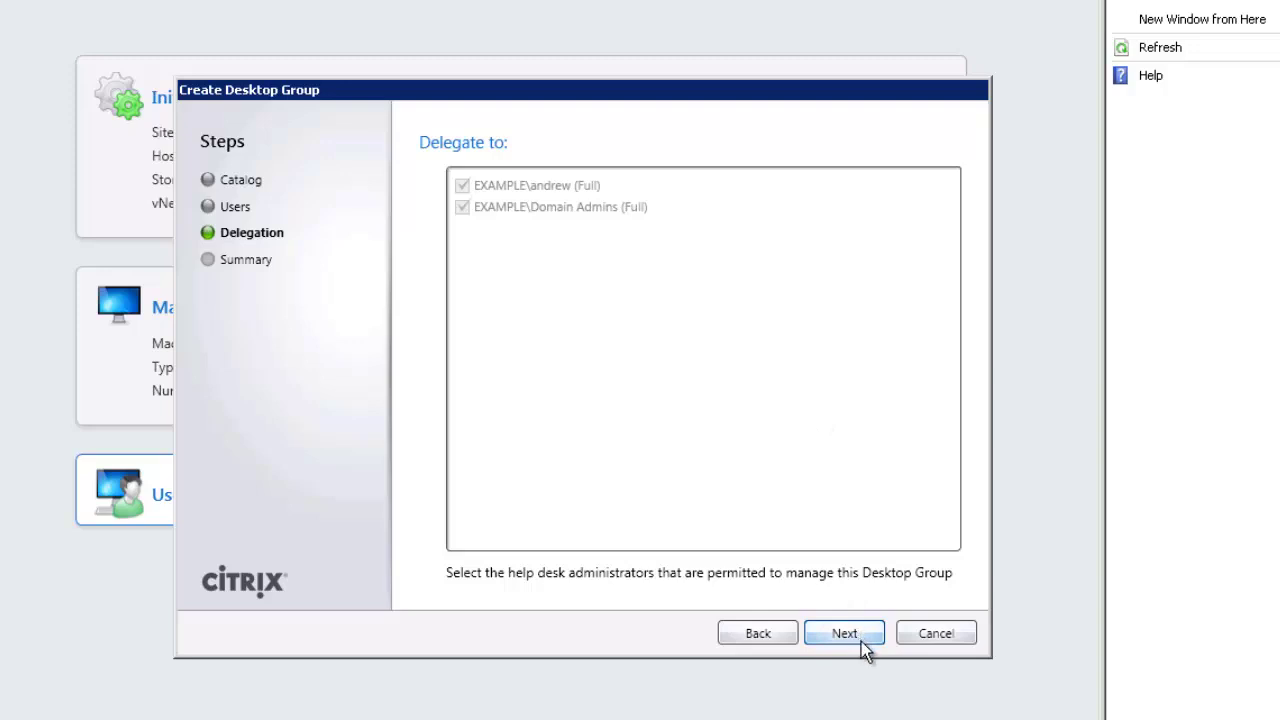
{"action": "left_click", "coordinate": [863, 642]}
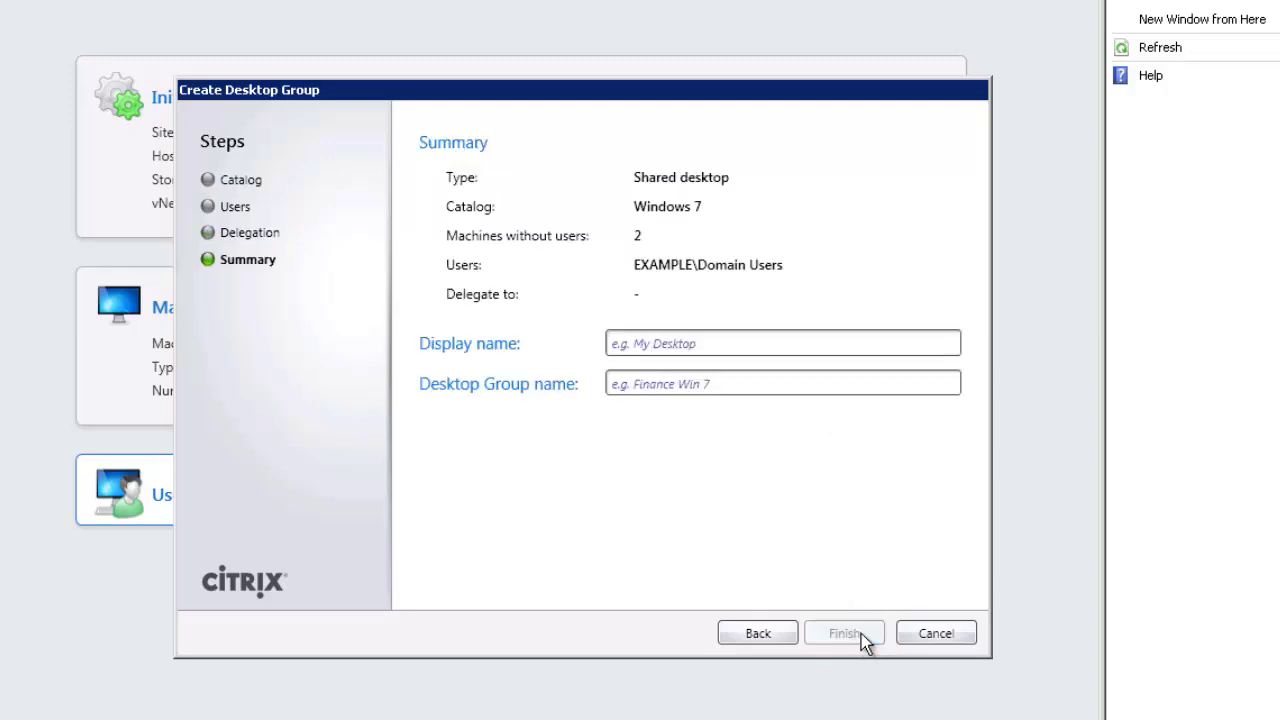
{"action": "left_click", "coordinate": [637, 344]}
Set display name 'Win 7' and group name 'Windows 7 sp1 32bit', then create the group.
{"action": "type", "text": "Win 7"}
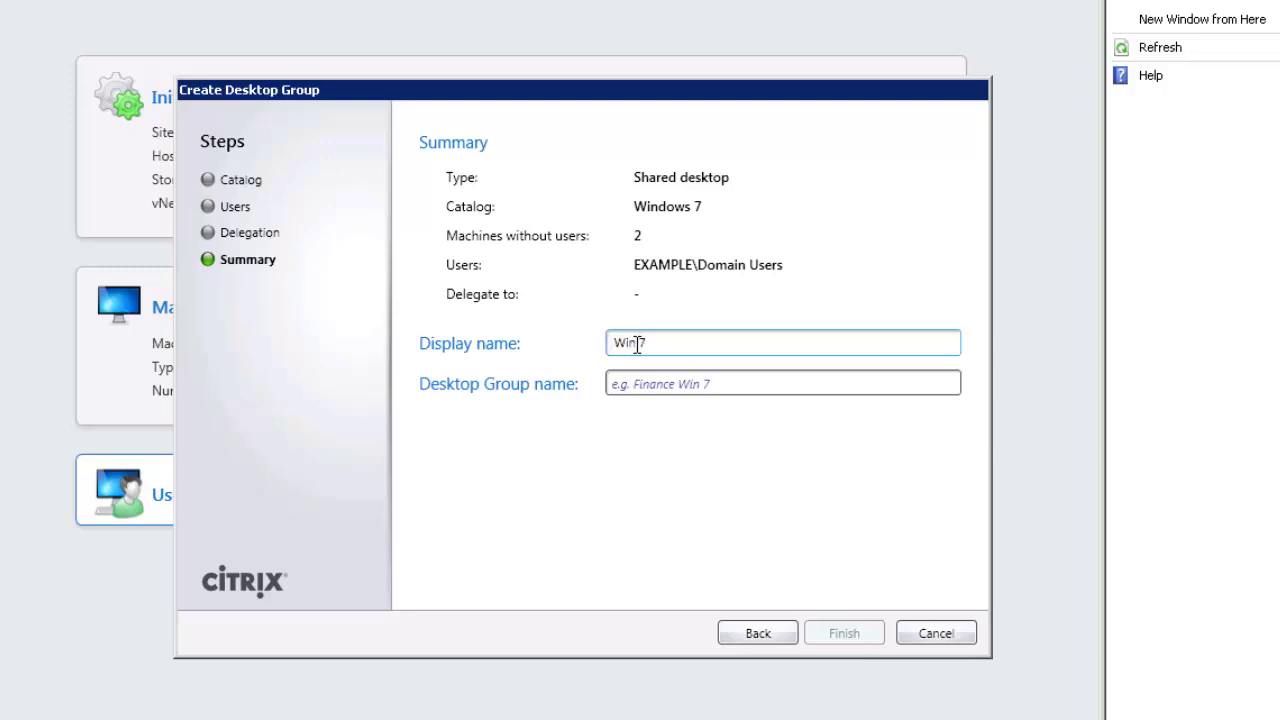
{"action": "left_click", "coordinate": [634, 382]}
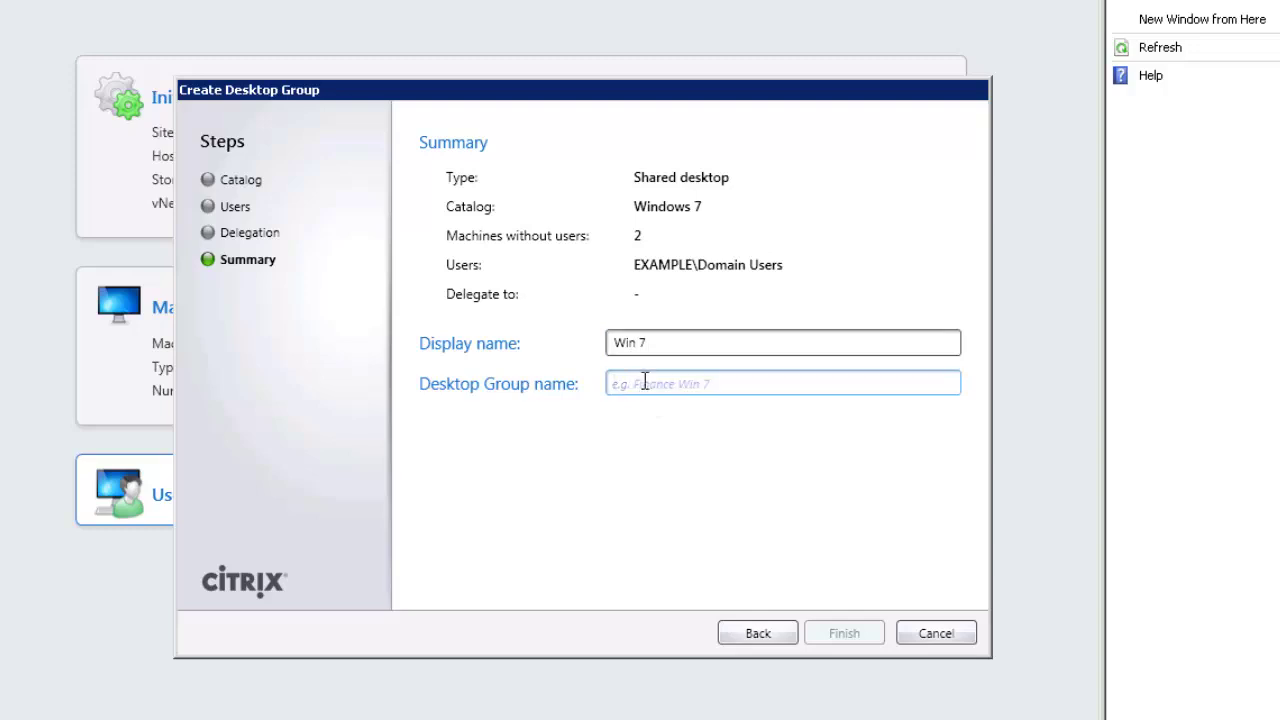
{"action": "type", "text": "Winsow"}
{"action": "key", "text": "BackSpace"}
{"action": "key", "text": "BackSpace"}
{"action": "key", "text": "BackSpace"}
{"action": "type", "text": "dows"}
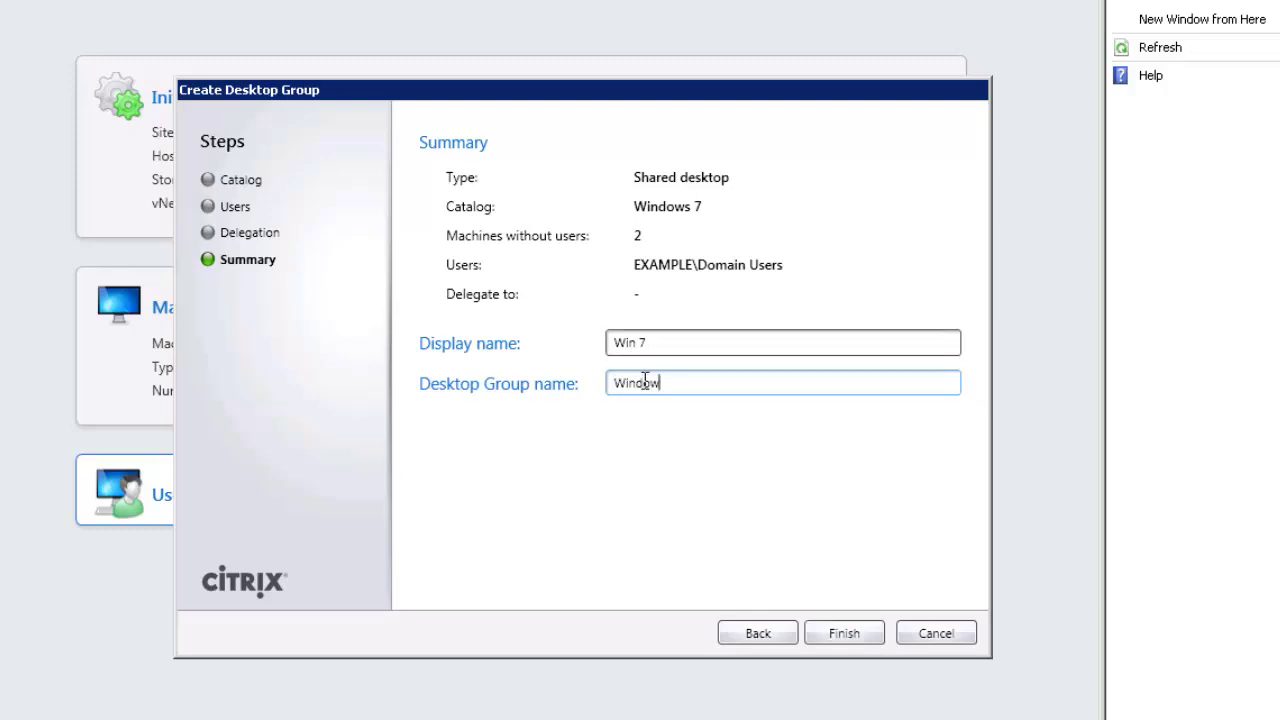
{"action": "type", "text": " 7 sp1 32bit"}
{"action": "left_click", "coordinate": [852, 634]}
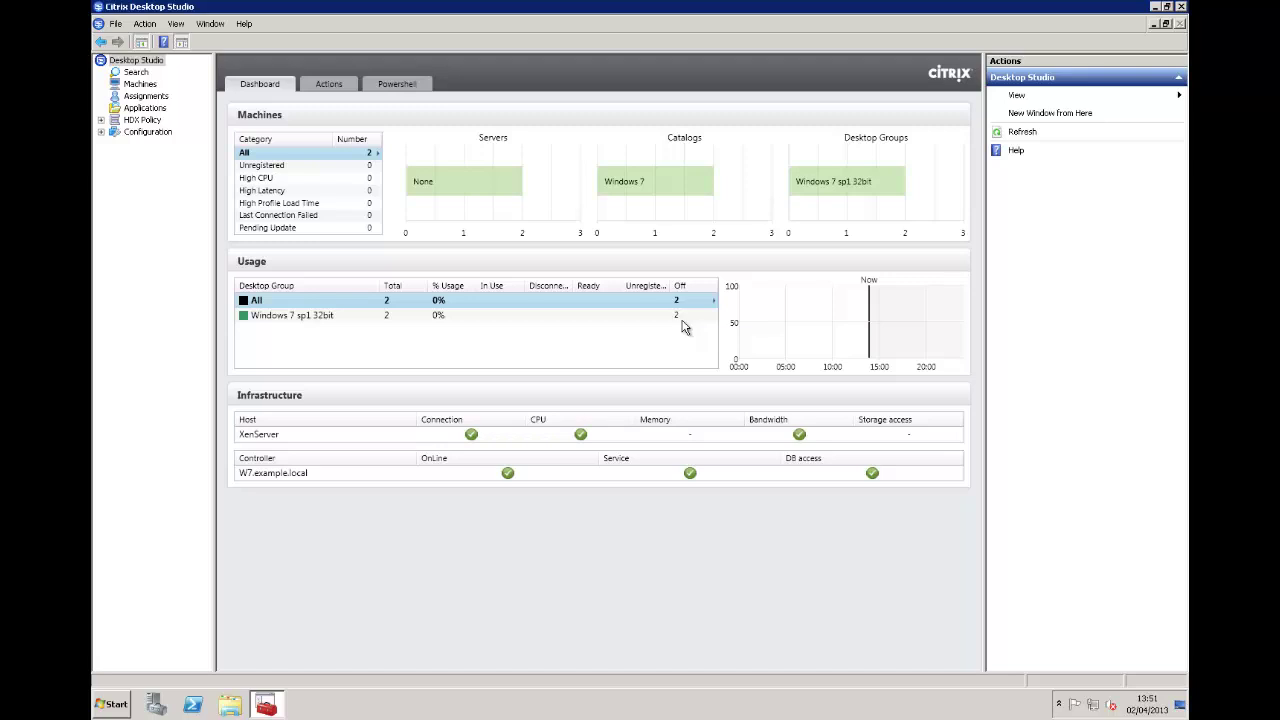
Review the machine catalogs, then the desktop groups list showing Windows 7 sp1 32bit.
{"action": "left_click", "coordinate": [142, 85]}
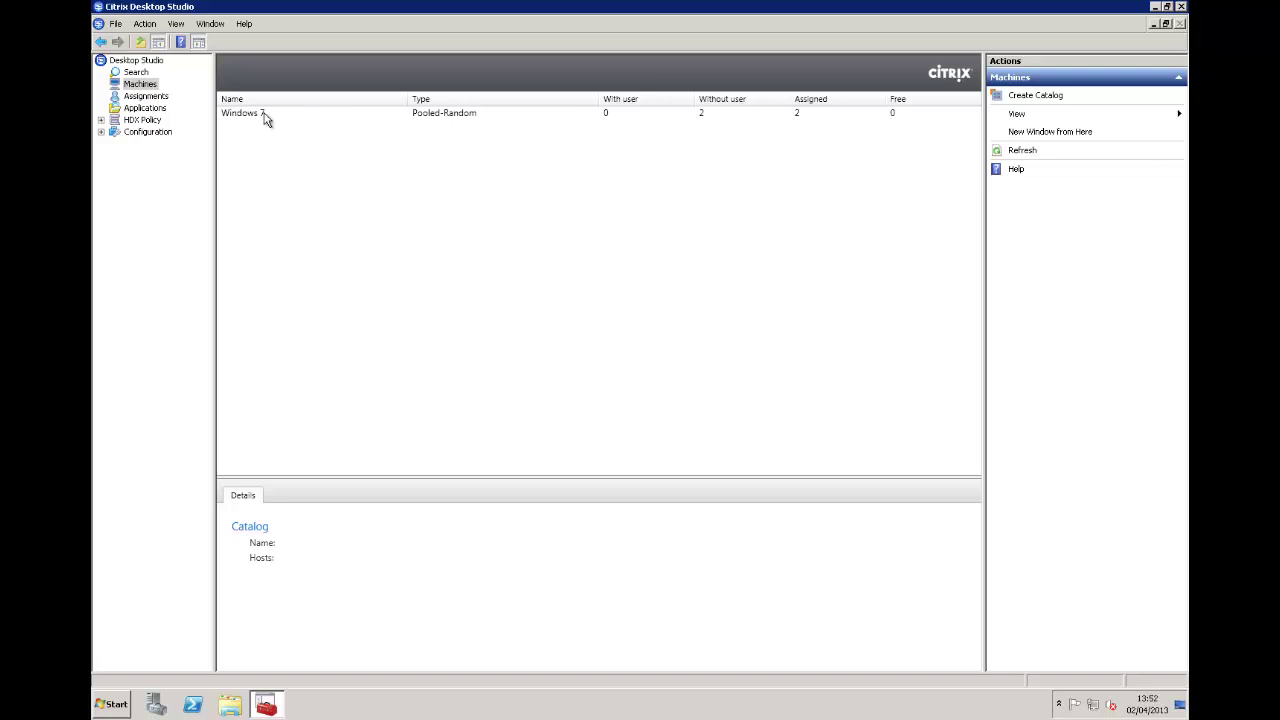
{"action": "left_click", "coordinate": [140, 97]}
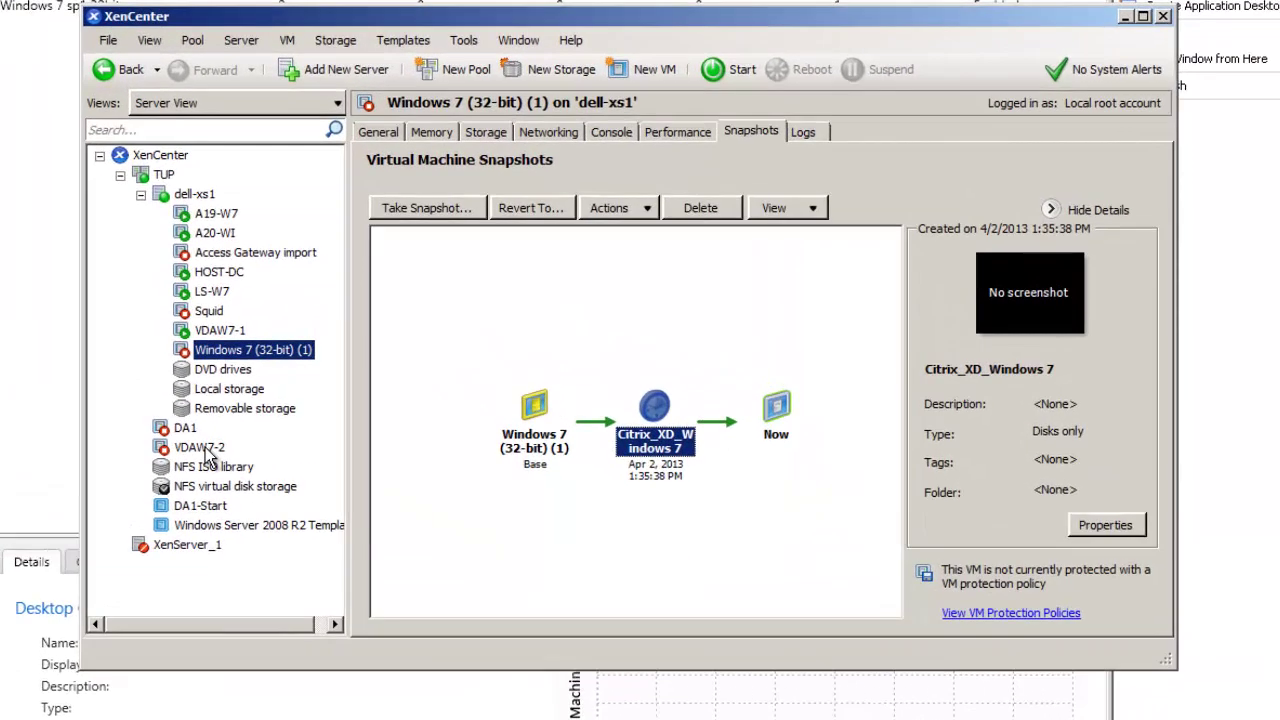
Inspect VDAW7-1's virtual disks and snapshots, then open the web server's Start menu.
{"action": "left_click", "coordinate": [222, 330]}
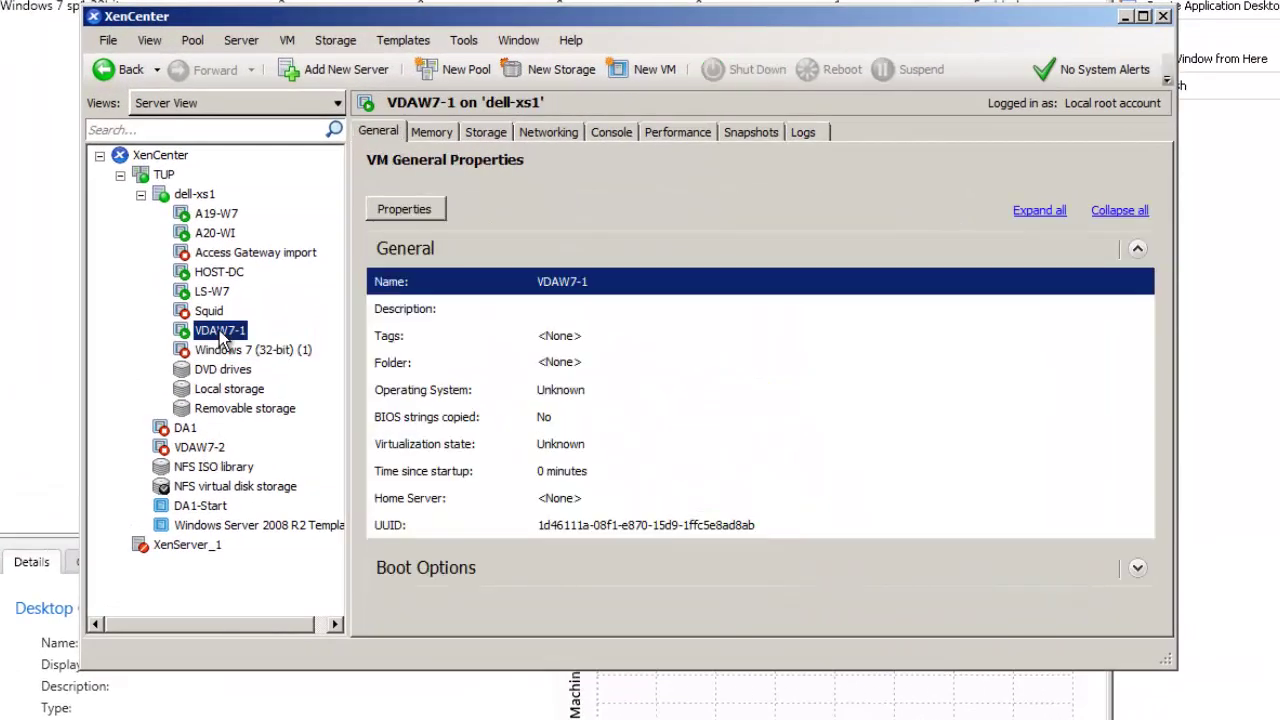
{"action": "left_click", "coordinate": [486, 131]}
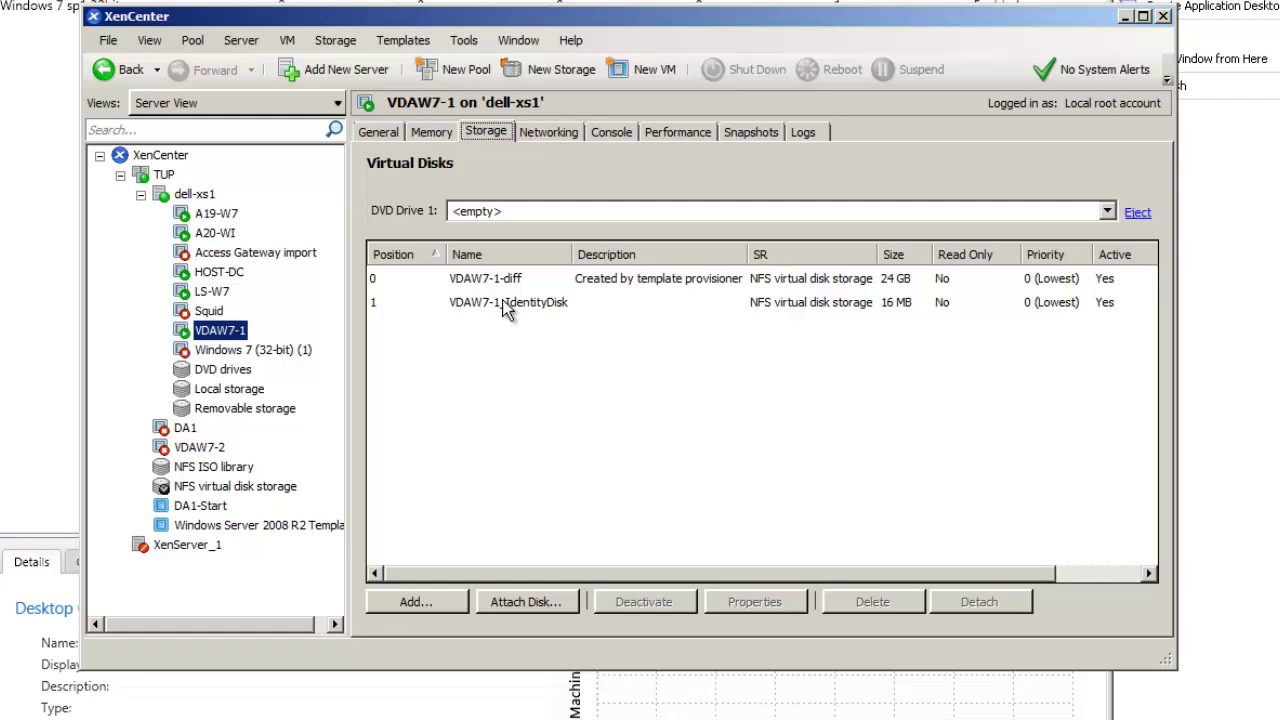
{"action": "left_click", "coordinate": [745, 132]}
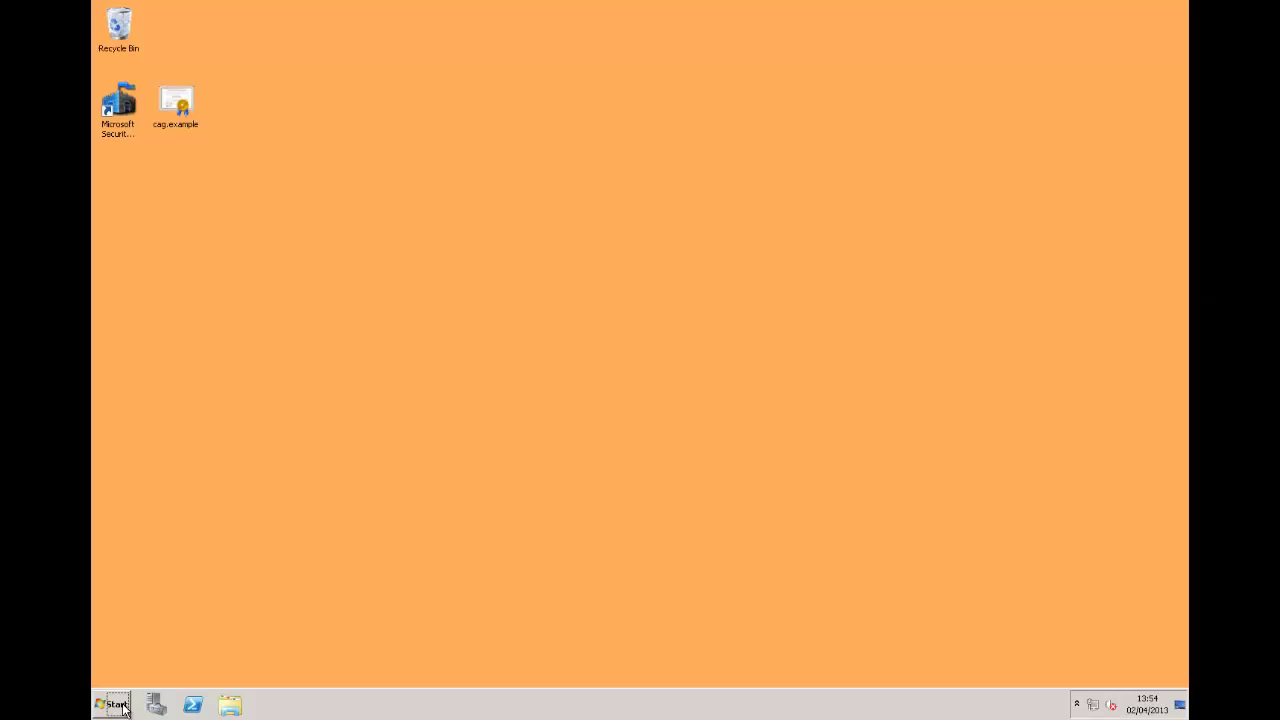
{"action": "left_click", "coordinate": [120, 706]}
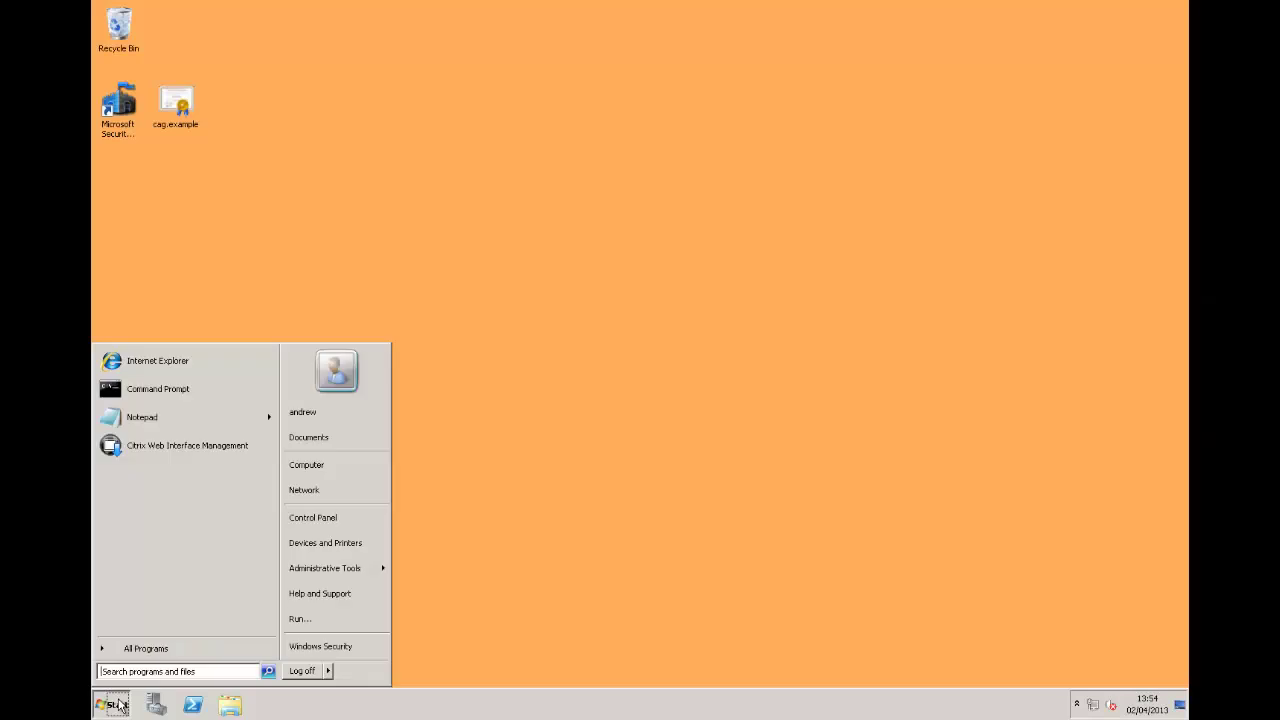
{"action": "left_click", "coordinate": [160, 362]}
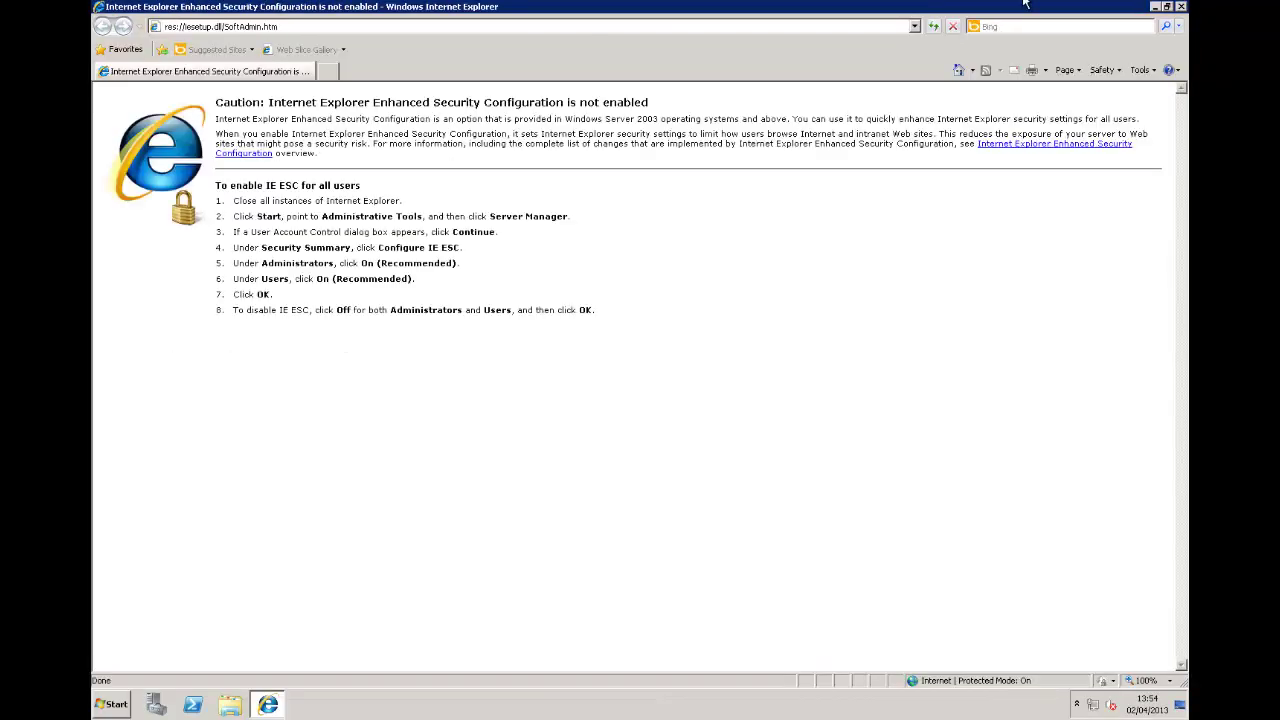
{"action": "left_click", "coordinate": [914, 26]}
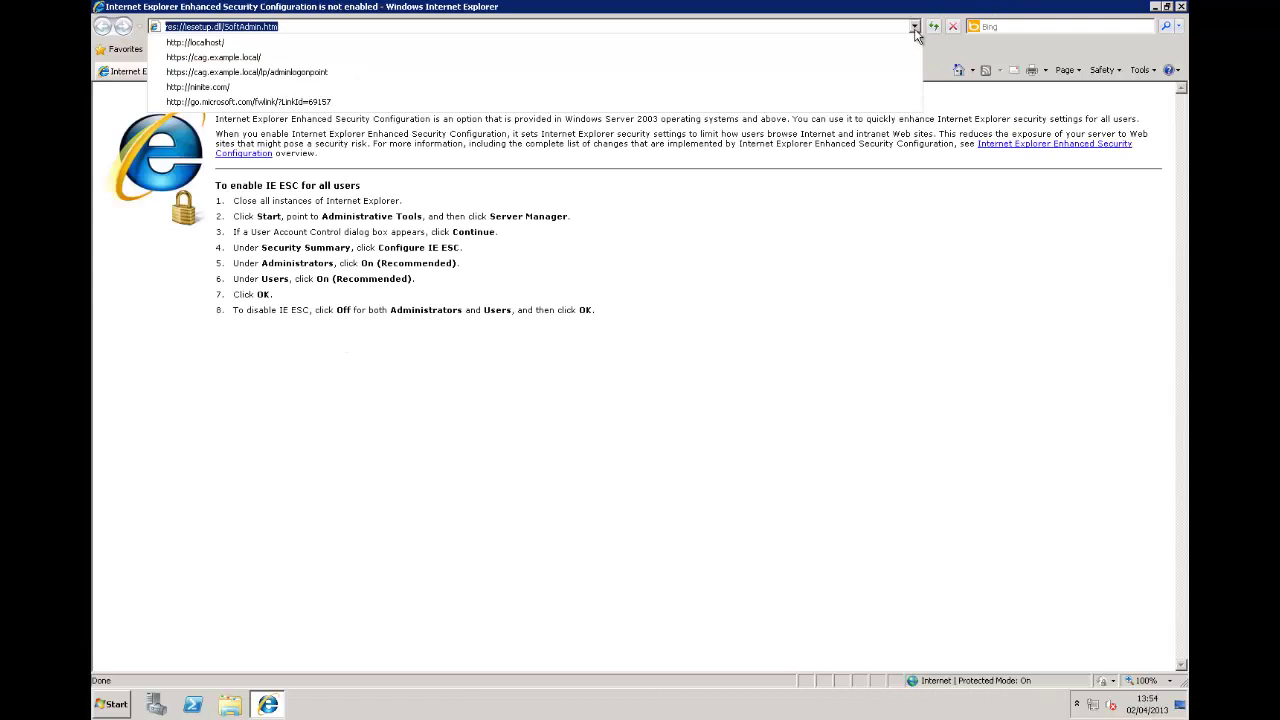
{"action": "left_click", "coordinate": [378, 42]}
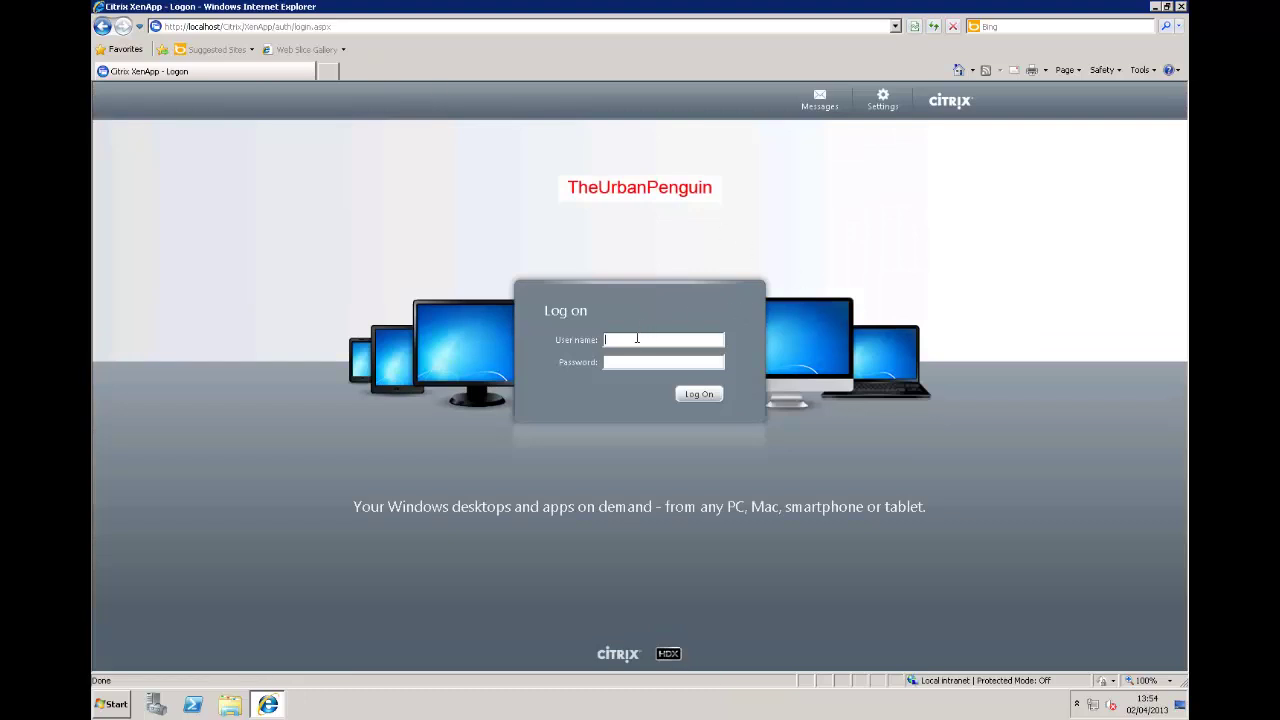
{"action": "type", "text": "andrew••••••••"}
{"action": "left_click", "coordinate": [700, 394]}
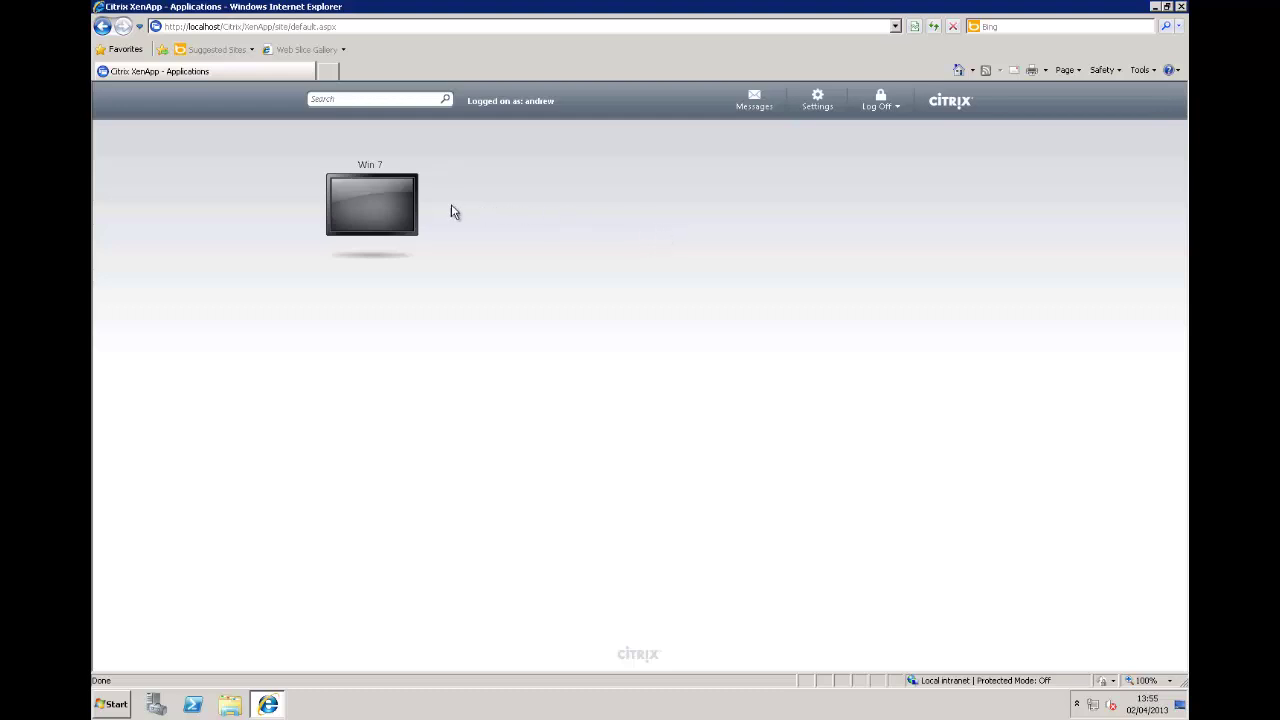
Launch the Win 7 desktop, turn off its welcome screen permanently, and expand the viewer toolbar.
{"action": "left_click", "coordinate": [372, 205]}
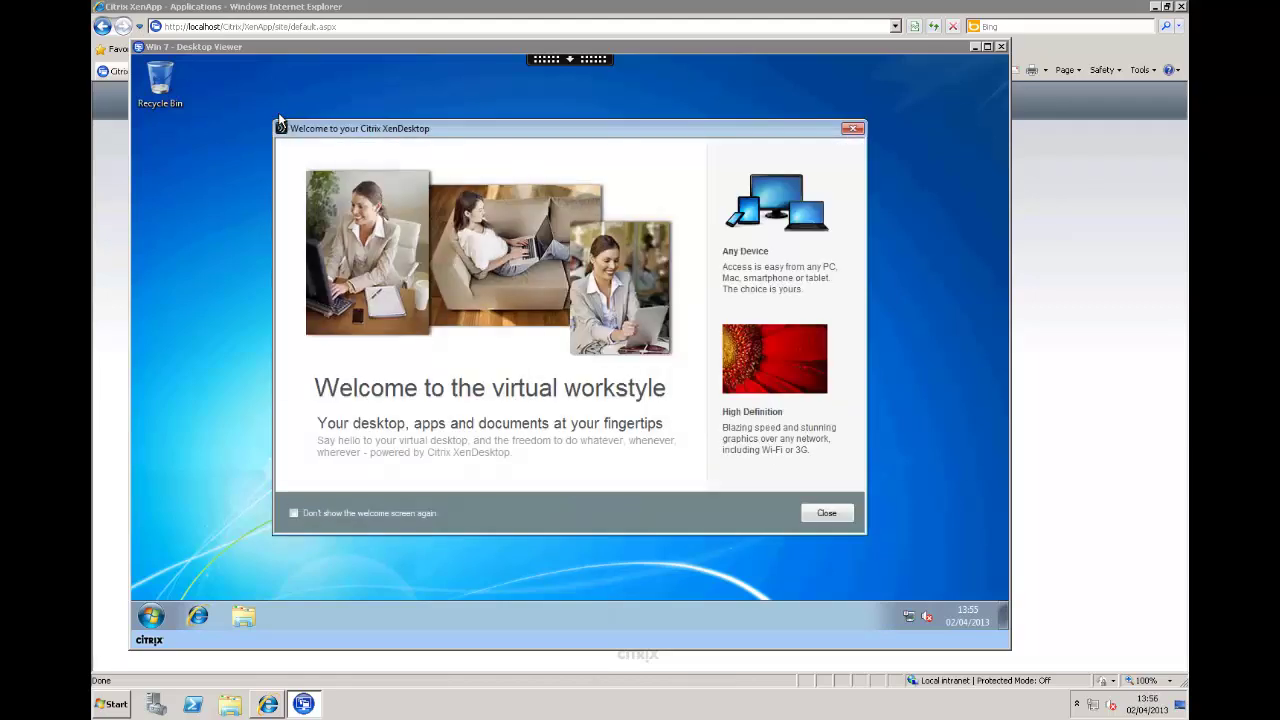
{"action": "left_click", "coordinate": [293, 512]}
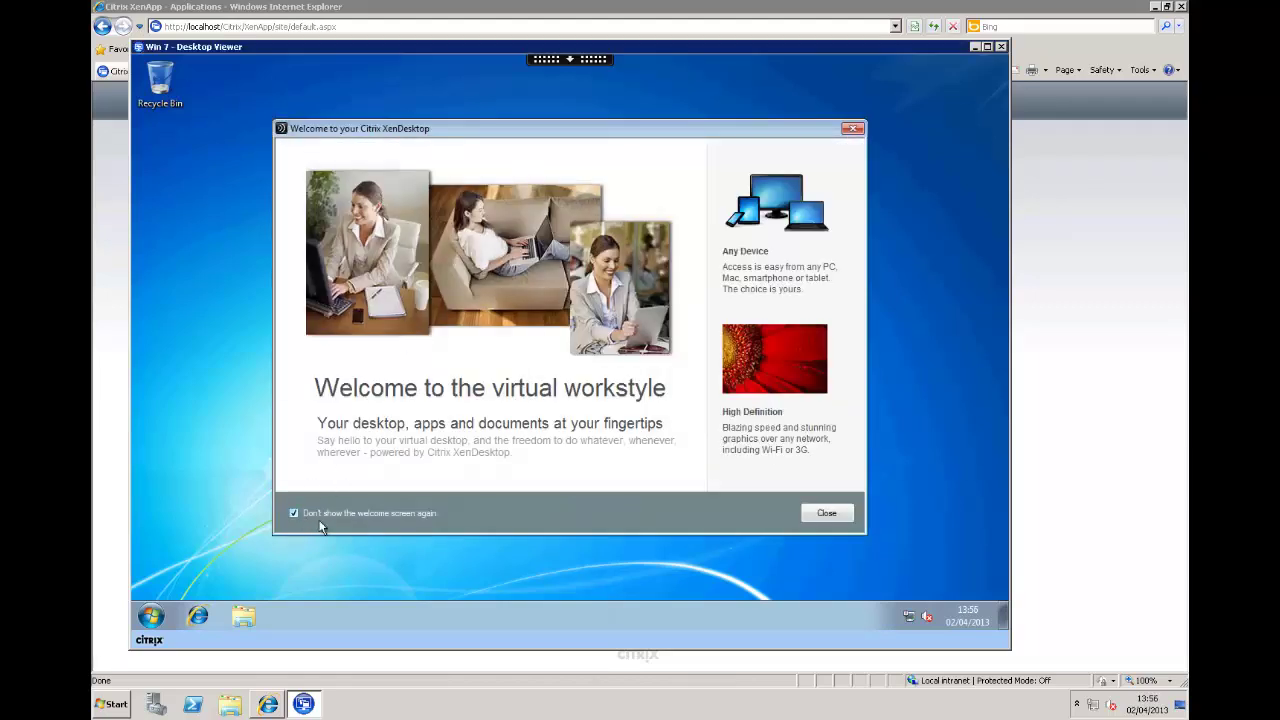
{"action": "left_click", "coordinate": [826, 515]}
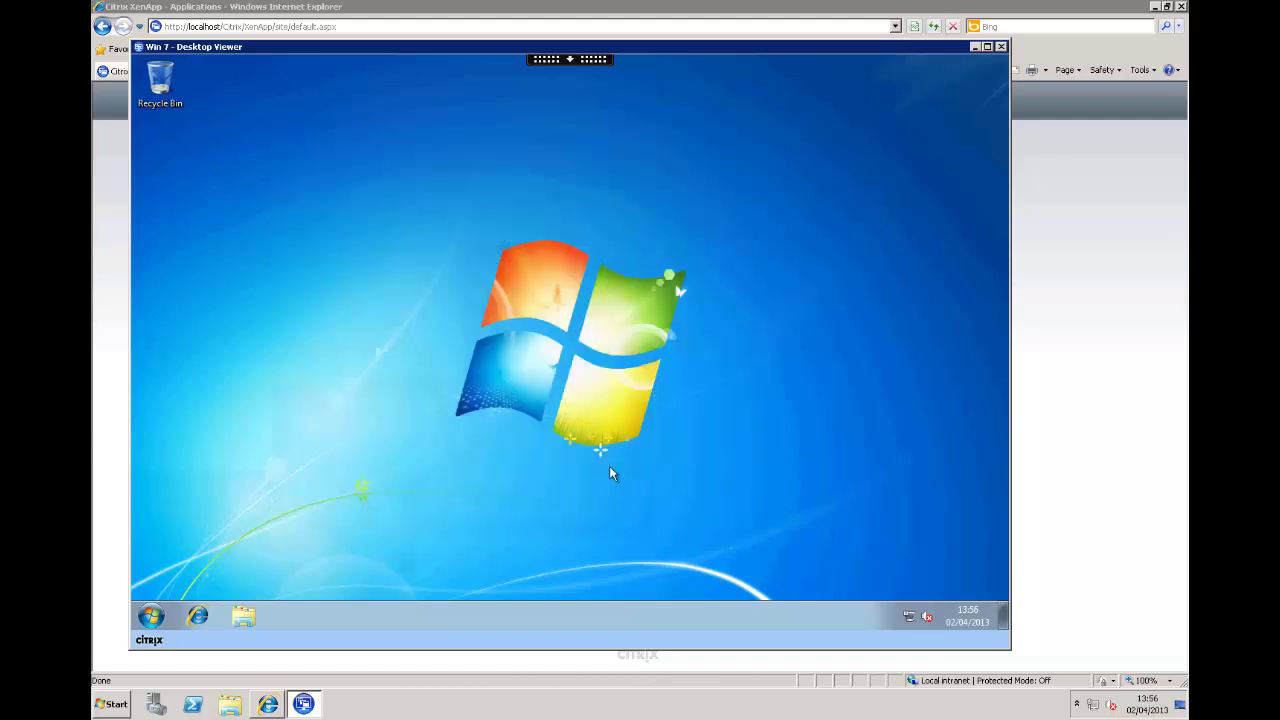
{"action": "left_click", "coordinate": [571, 60]}
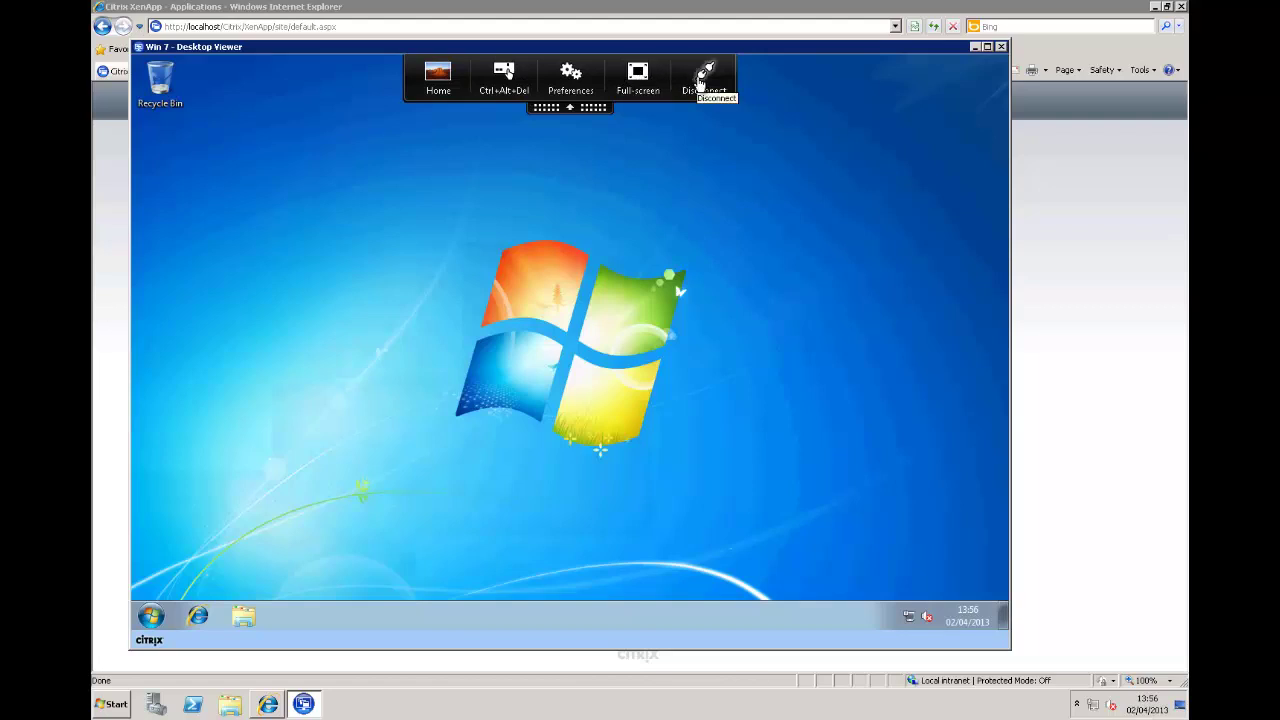
{"action": "left_click", "coordinate": [576, 82]}
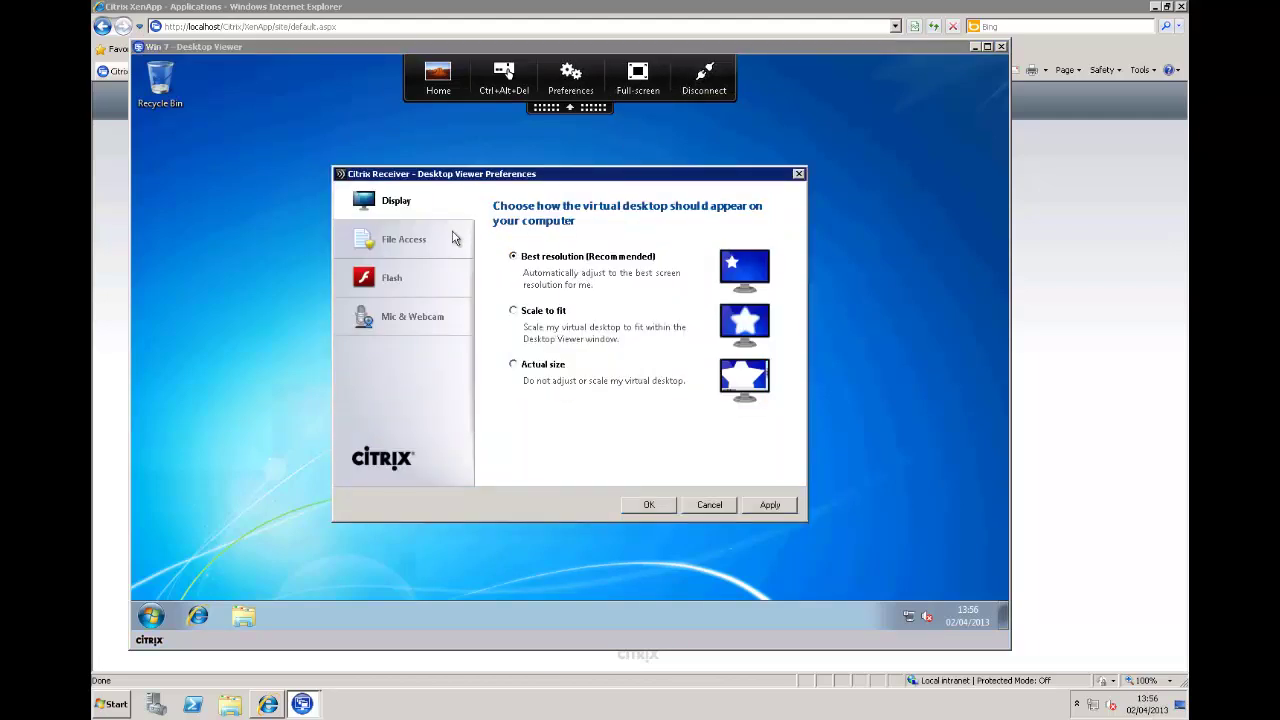
{"action": "left_click", "coordinate": [410, 242]}
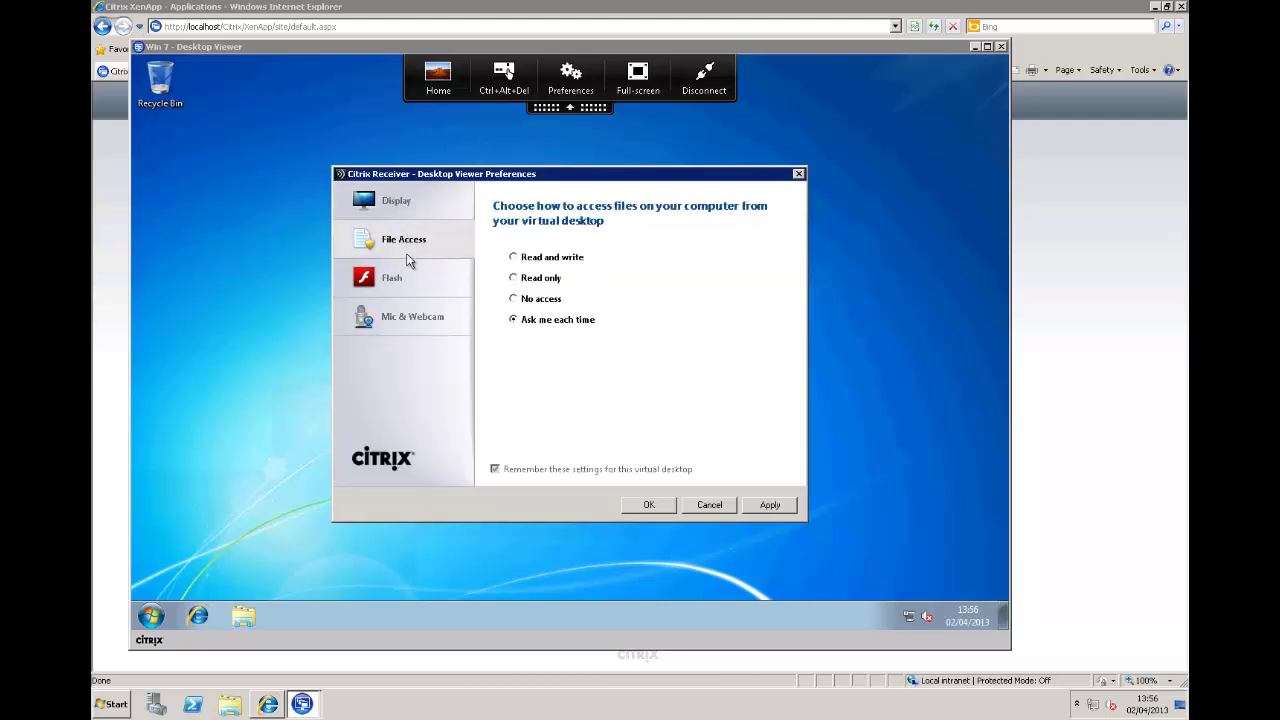
{"action": "left_click", "coordinate": [391, 281]}
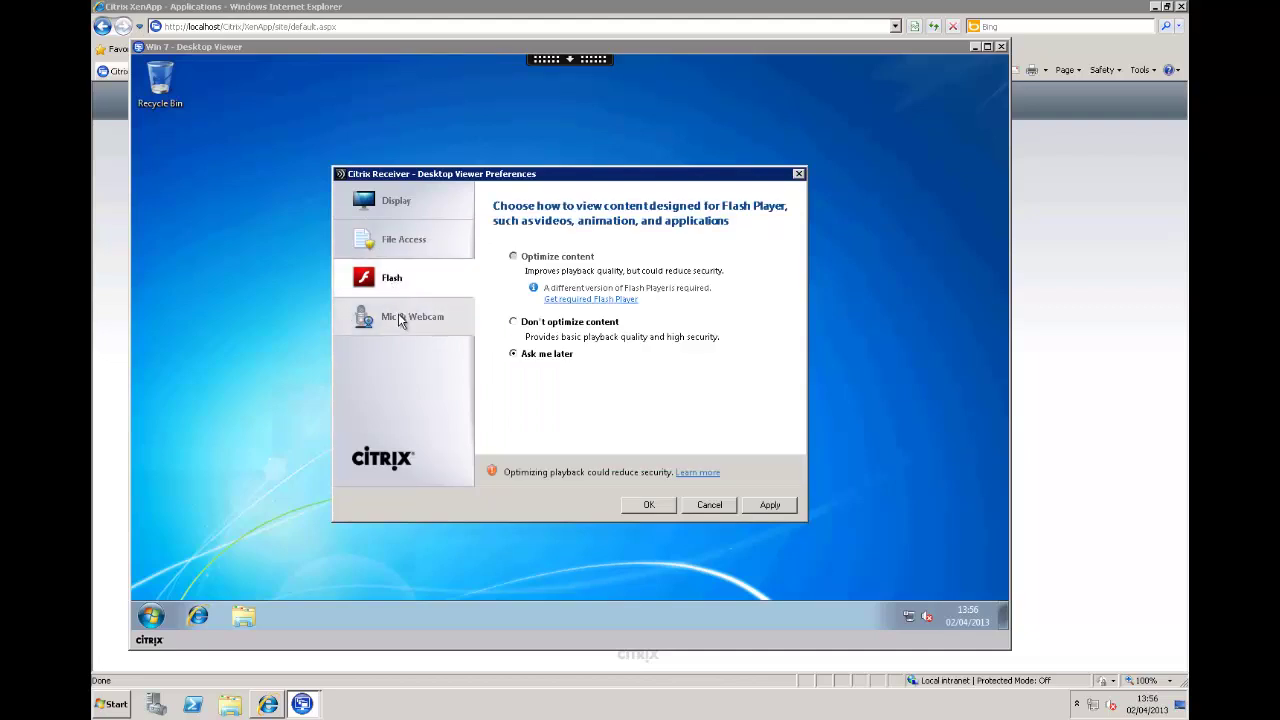
{"action": "left_click", "coordinate": [399, 319]}
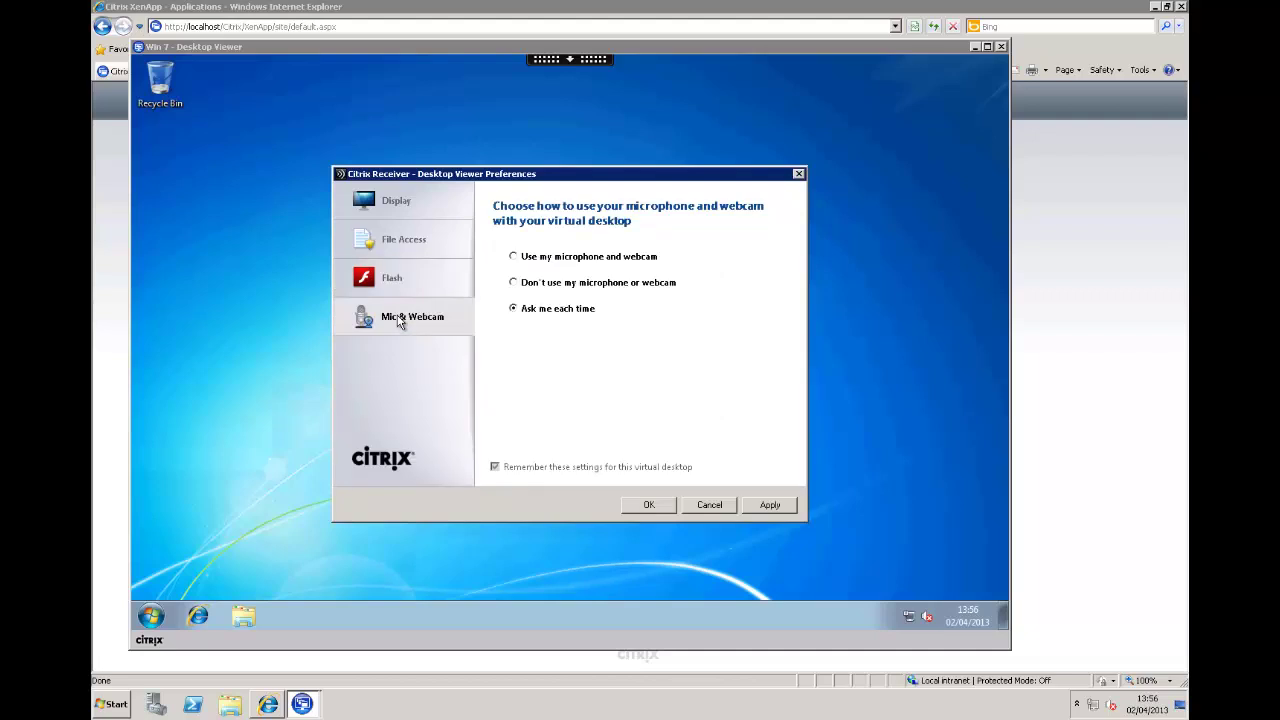
{"action": "left_click", "coordinate": [710, 505]}
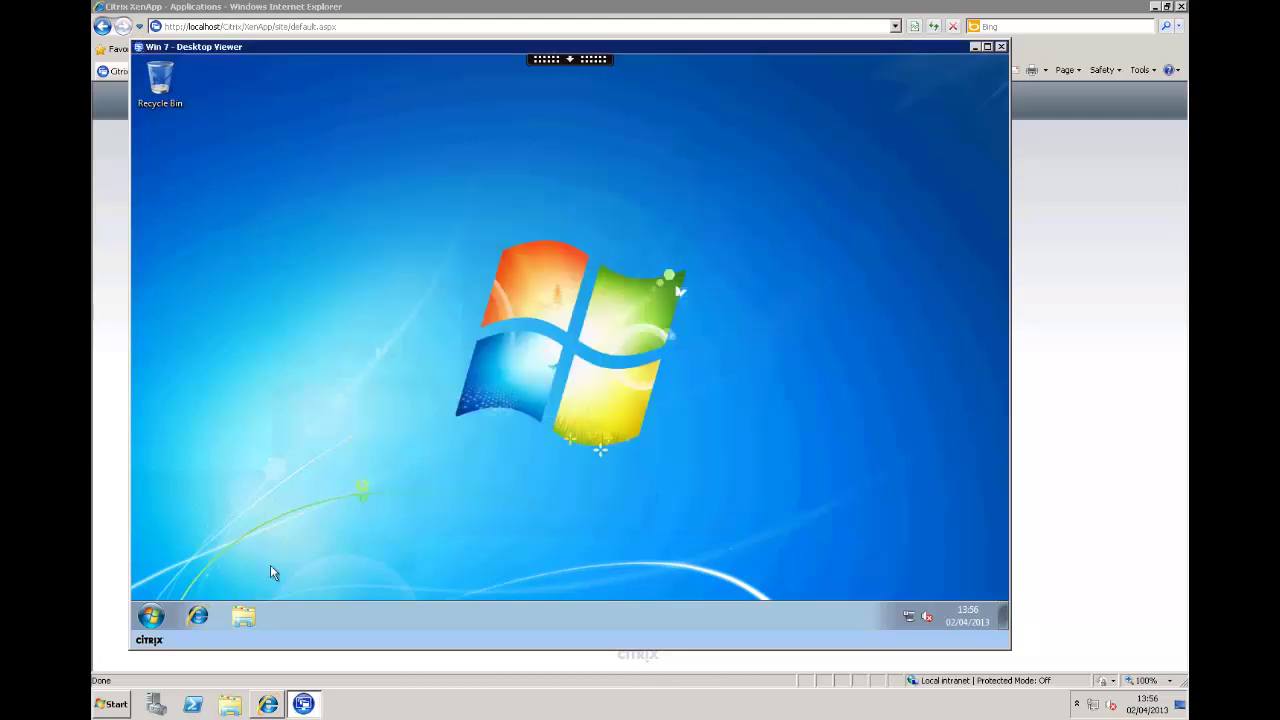
Log off the Win 7 session from the Start menu's Shut down options.
{"action": "left_click", "coordinate": [151, 617]}
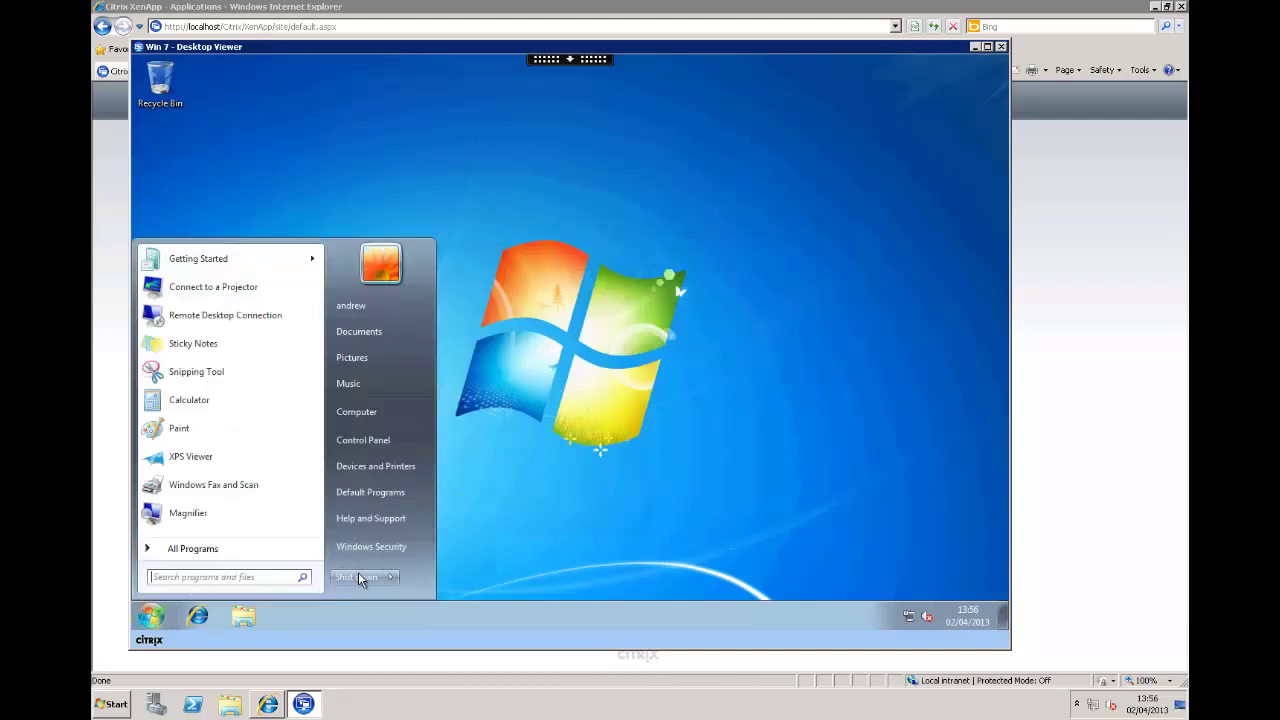
{"action": "mouse_move", "coordinate": [390, 580]}
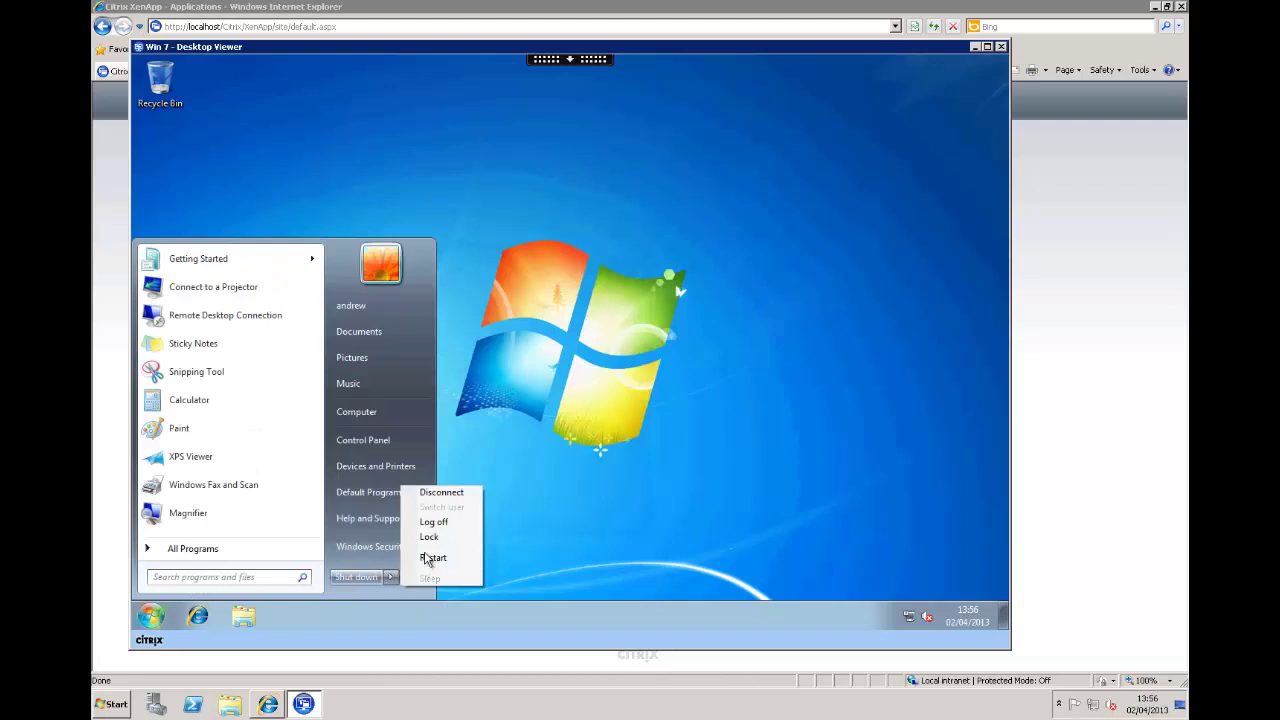
{"action": "left_click", "coordinate": [432, 521]}
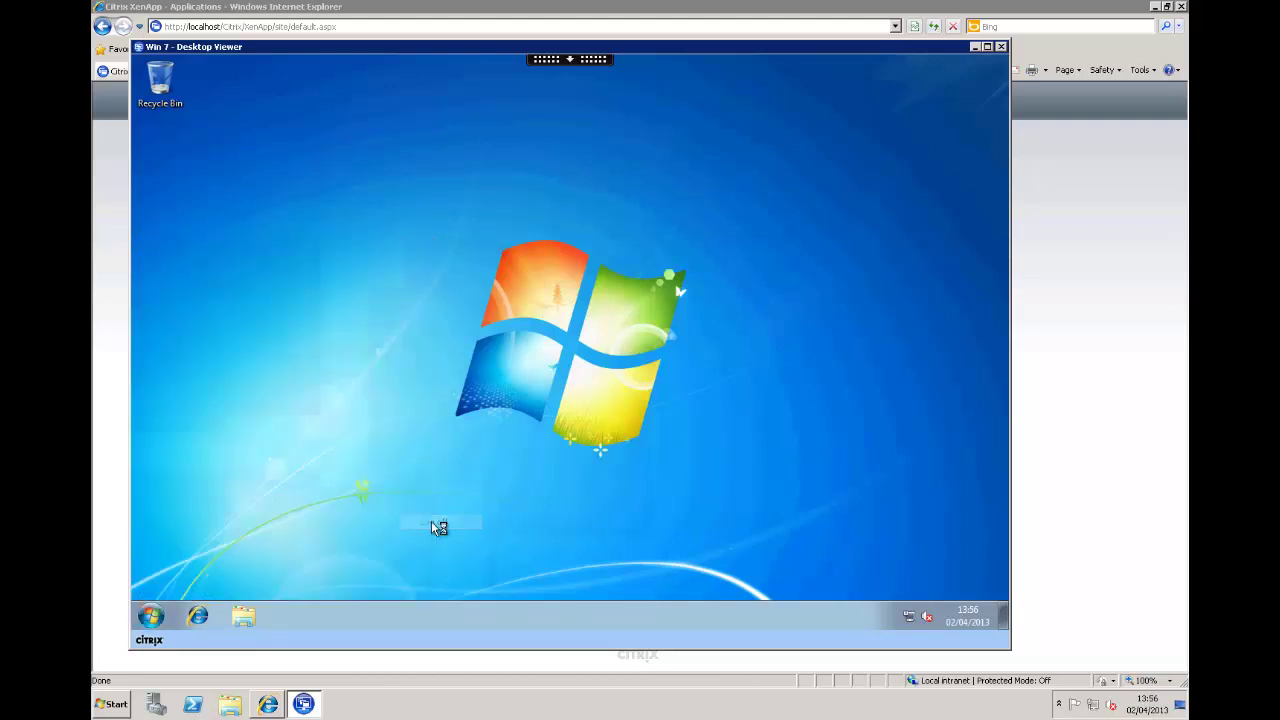